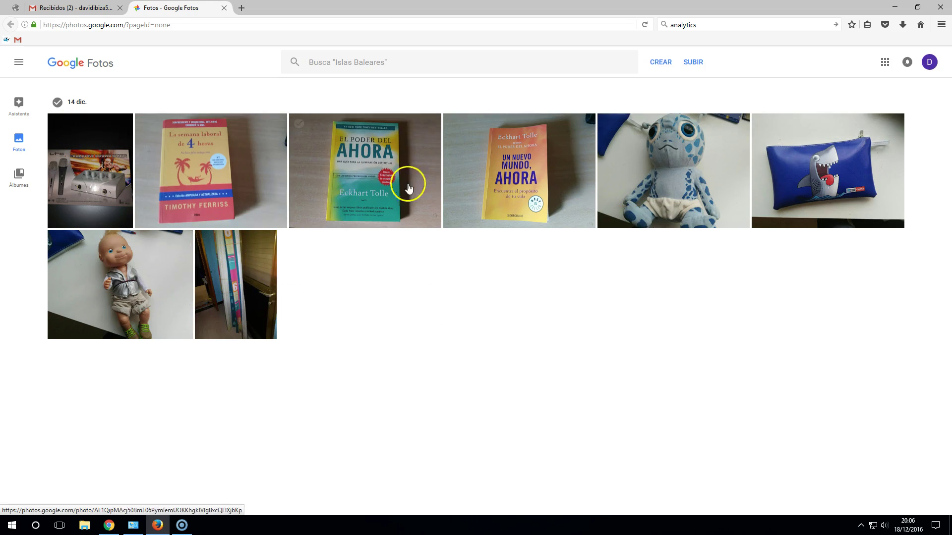
Open the Google account settings page, Mi cuenta, from Google Fotos
left_click(927, 72)
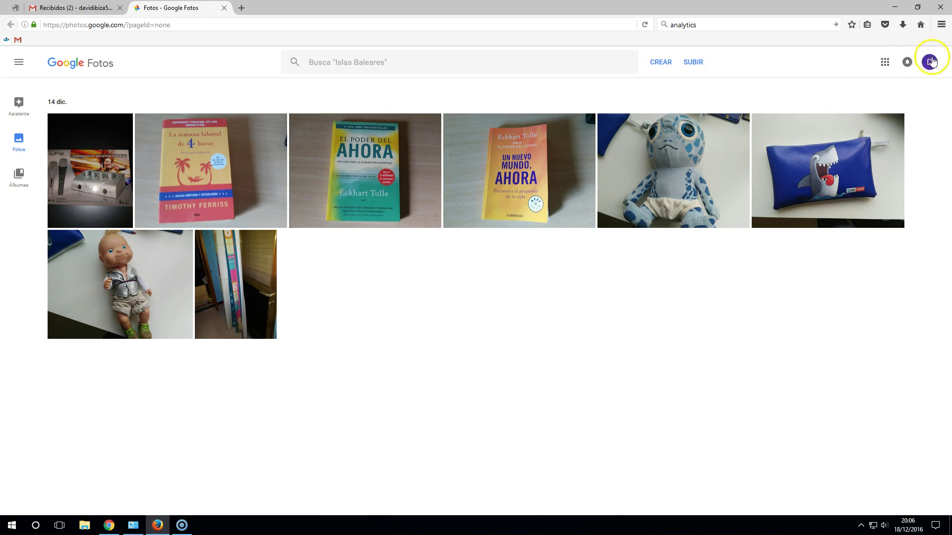
left_click(928, 60)
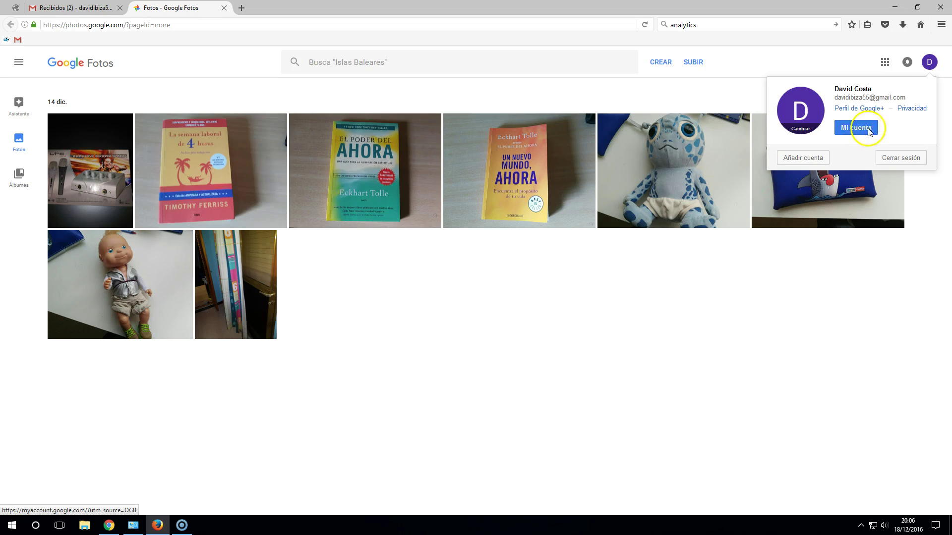
left_click(853, 128)
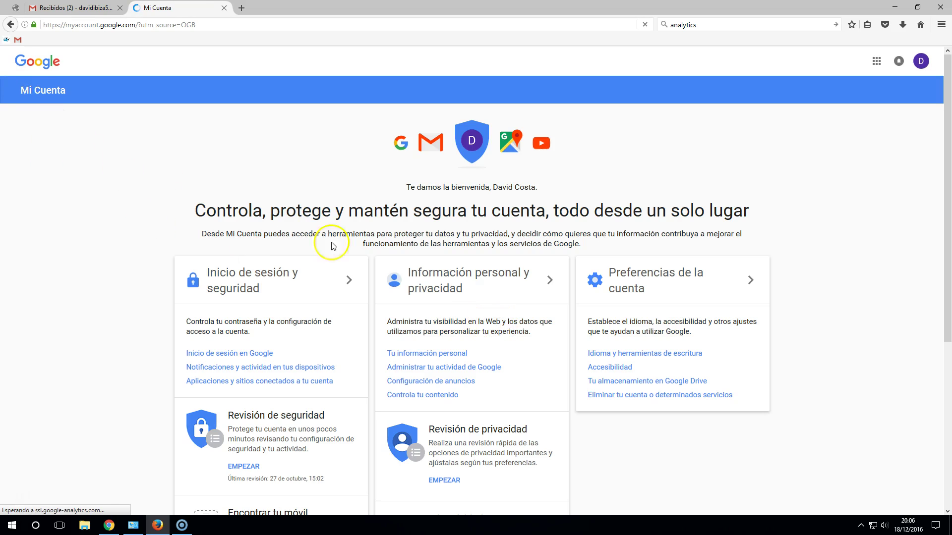
Go to the account's Controla tu contenido section and start creating an archive under Descargar tus datos
scroll(386, 218, "down", 2)
scroll(412, 267, "down", 1)
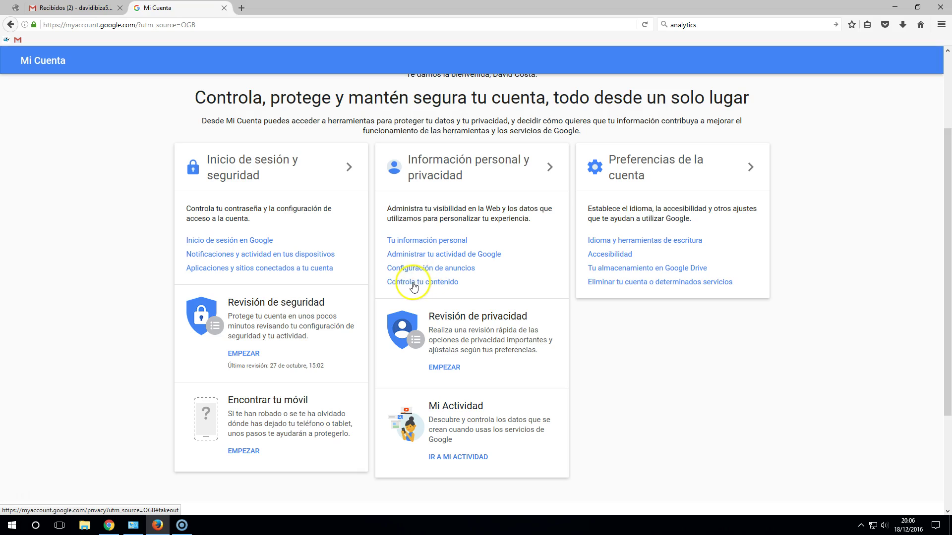
left_click(411, 283)
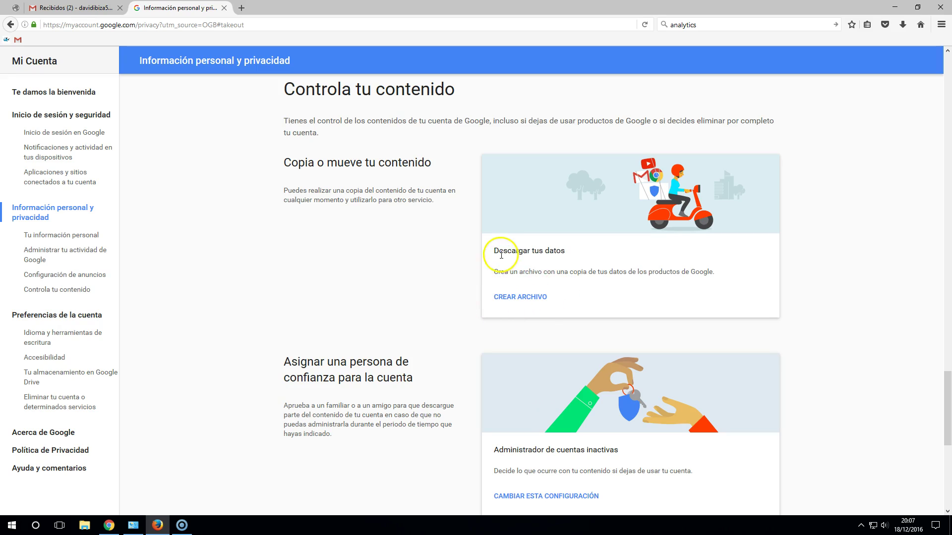
left_click_drag(494, 254, 568, 252)
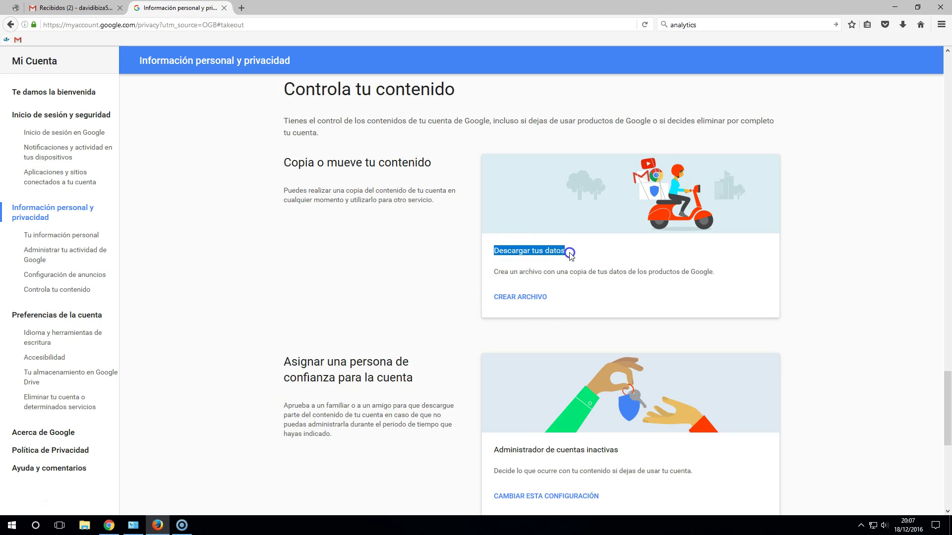
left_click(508, 301)
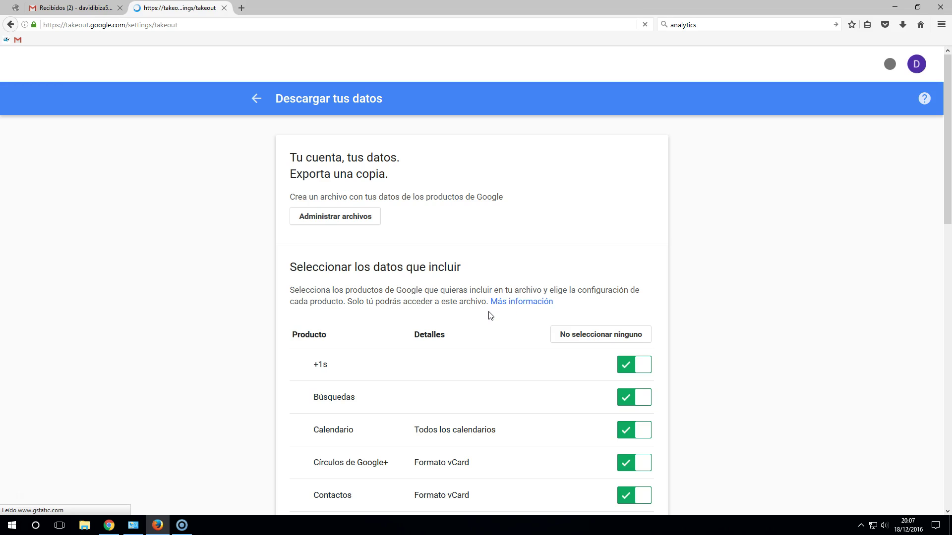
Exclude +1s, Búsquedas, Calendario, Círculos de Google+, Contactos, Drive and Fit from the data export
scroll(644, 357, "down", 3)
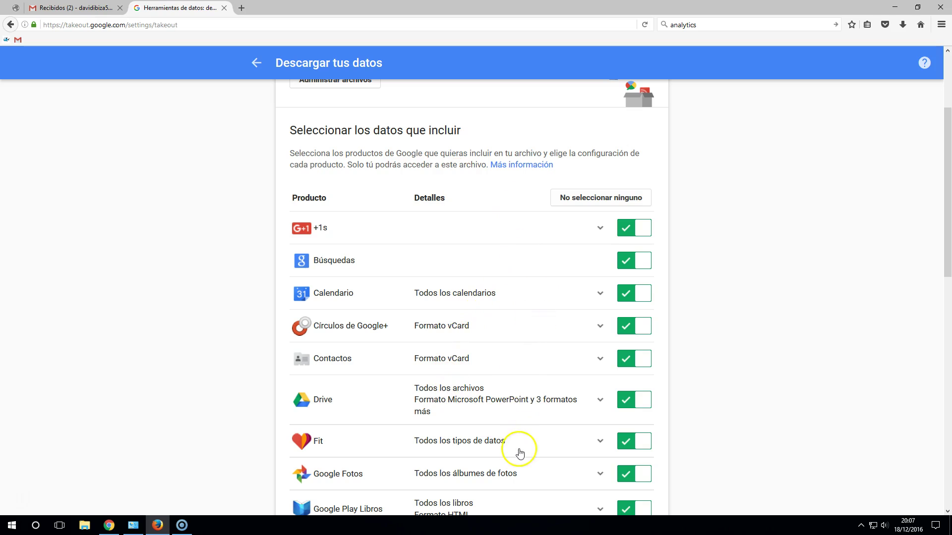
left_click(637, 231)
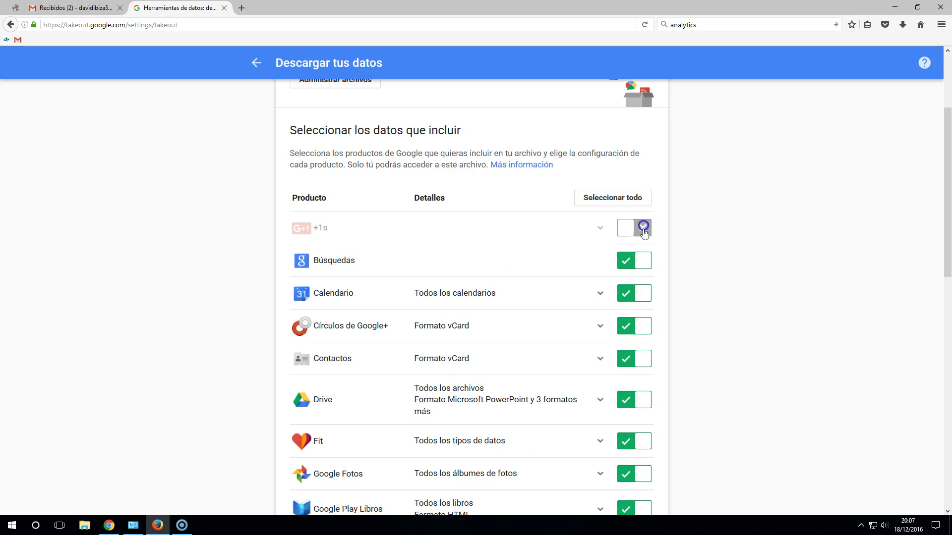
left_click(642, 262)
left_click(641, 293)
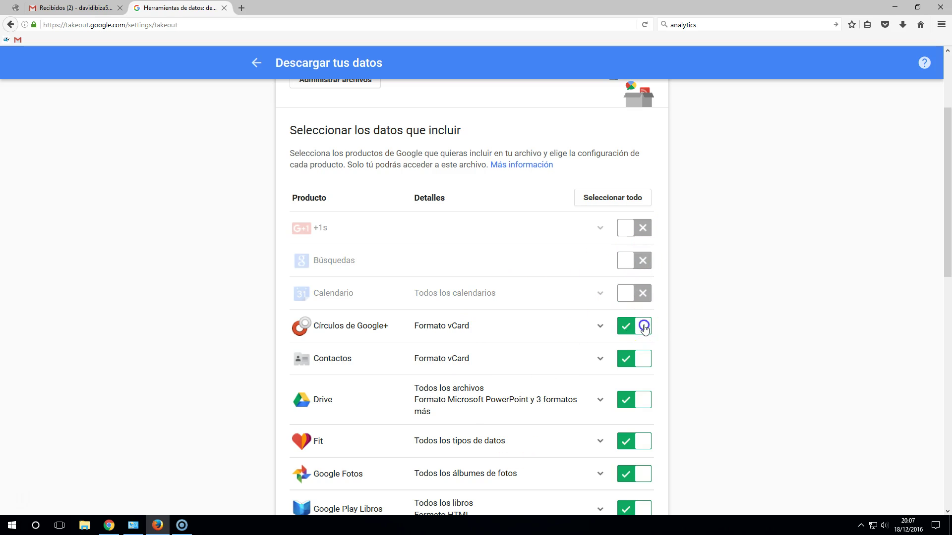
left_click(643, 326)
left_click(643, 359)
left_click(643, 406)
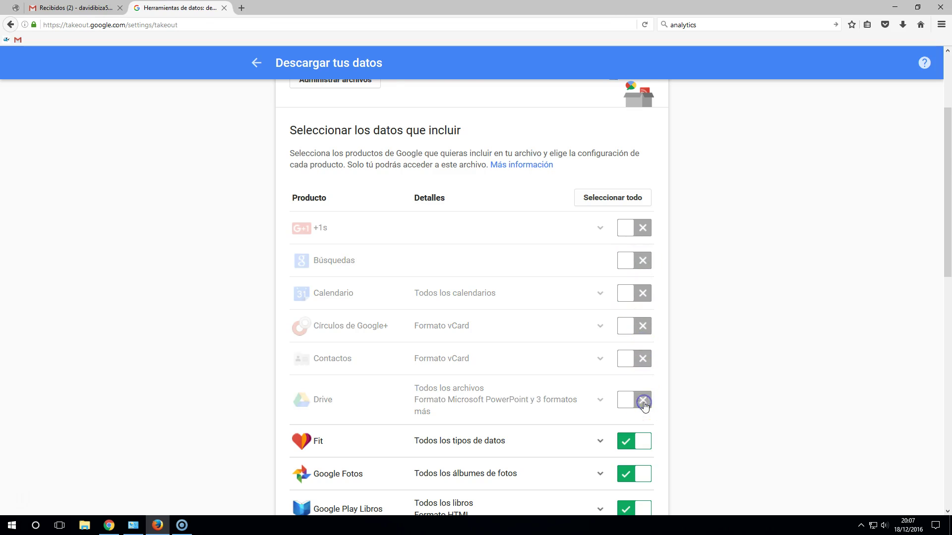
scroll(641, 397, "down", 3)
left_click(640, 307)
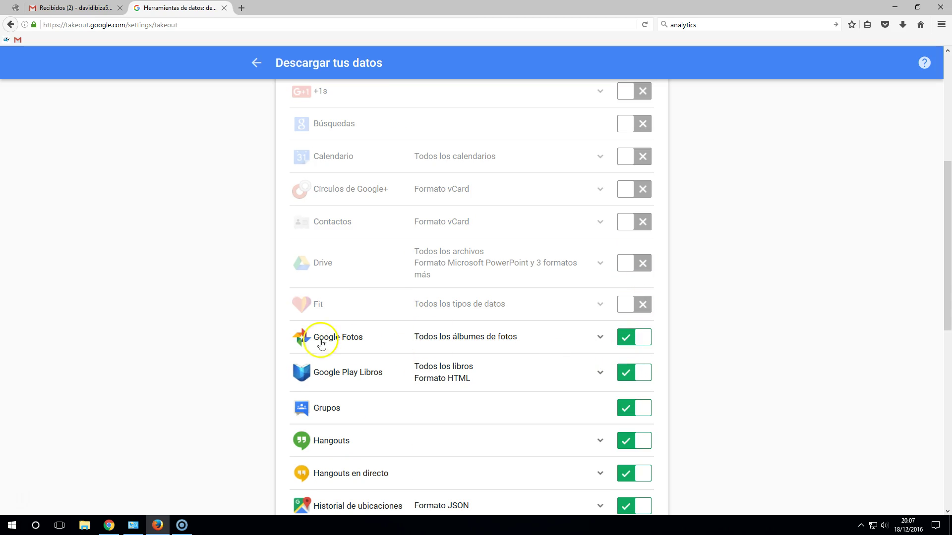
Exclude Google Play Libros, Grupos, Hangouts, Hangouts en directo, Historial de ubicaciones, Keep and Mail, keeping Google Fotos included
scroll(644, 371, "down", 3)
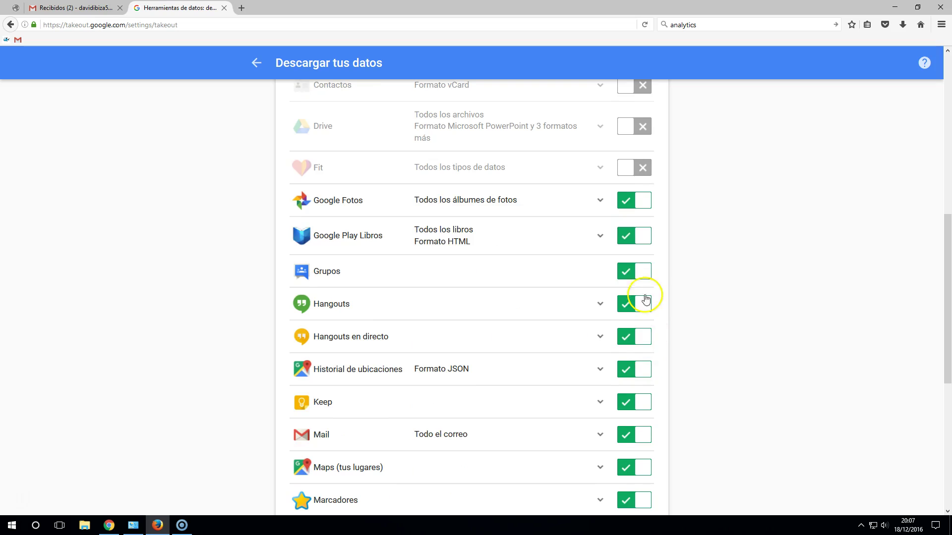
left_click(644, 235)
left_click(643, 270)
left_click(640, 306)
left_click(642, 337)
left_click(641, 371)
left_click(641, 401)
left_click(642, 434)
Exclude Maps, Marcadores, My Maps, Novedades de Google+, Páginas de Google+, Perfil, Tasks and YouTube from the export
scroll(641, 434, "down", 6)
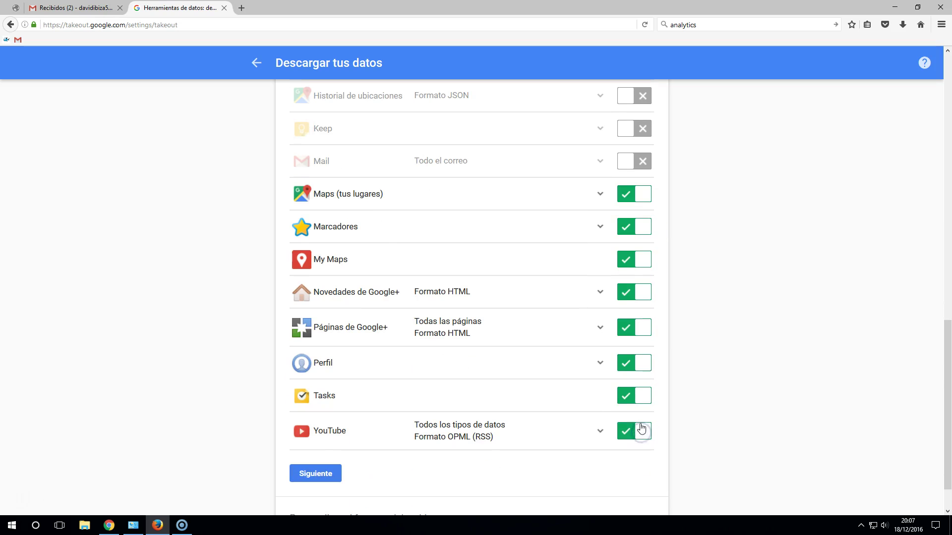
left_click(645, 396)
left_click(641, 430)
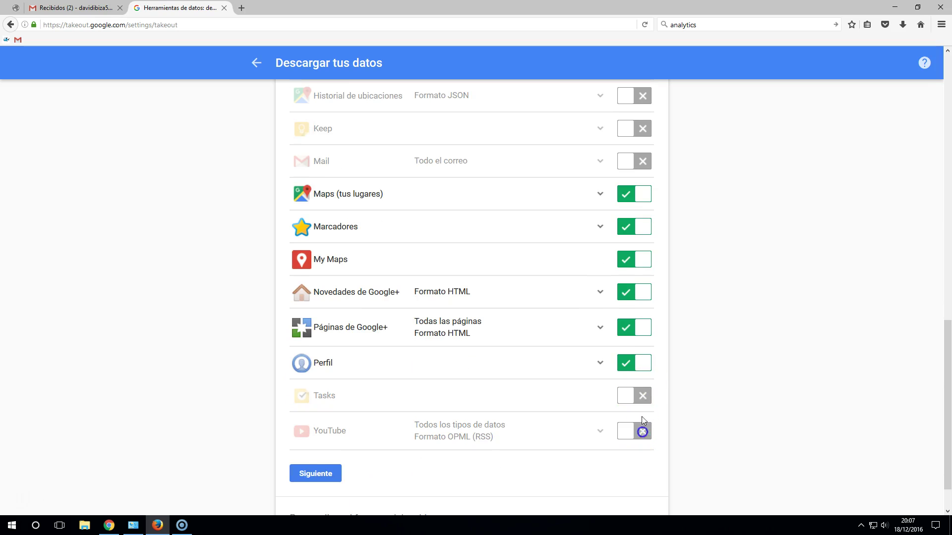
left_click(641, 362)
left_click(642, 327)
left_click(642, 292)
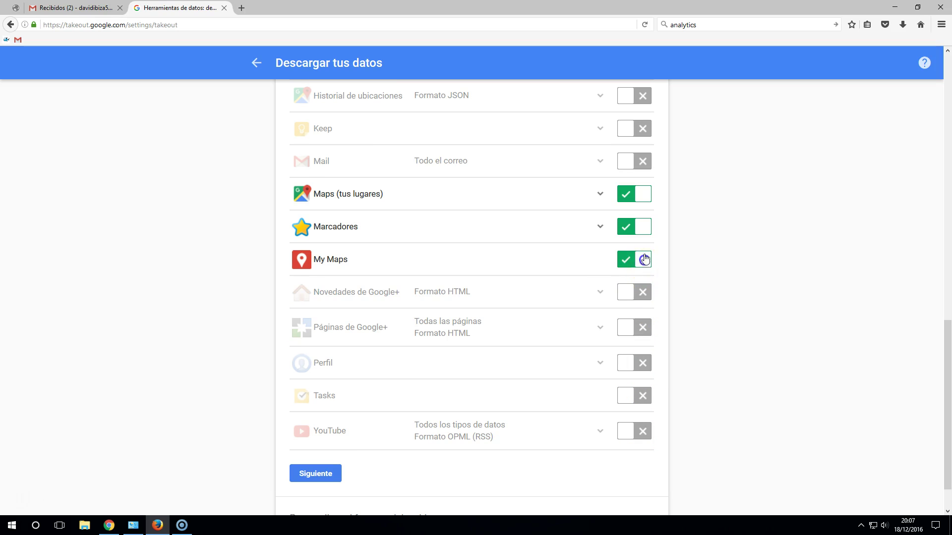
left_click(643, 259)
left_click(643, 227)
left_click(642, 194)
Check that only Google Fotos is still selected and continue to the archive format settings
scroll(701, 327, "up", 1)
scroll(700, 328, "up", 3)
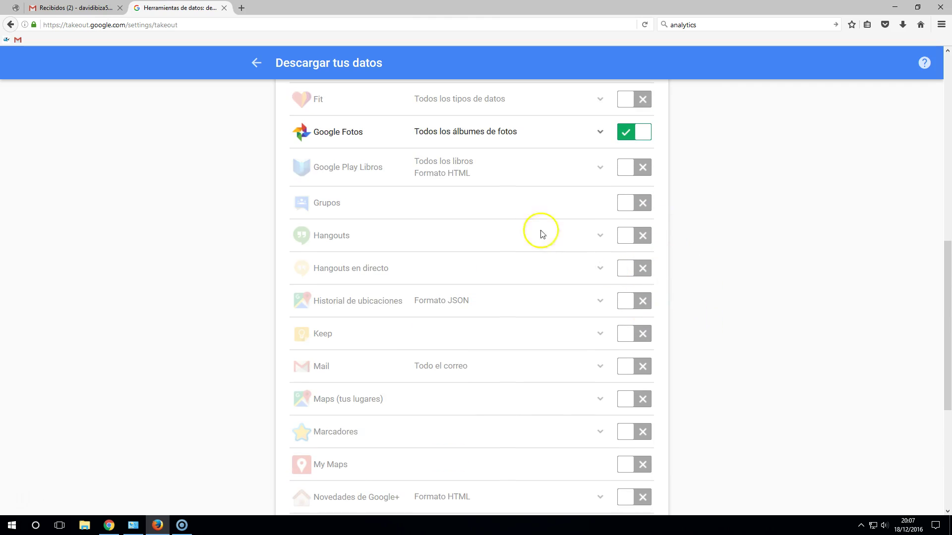
scroll(585, 268, "down", 5)
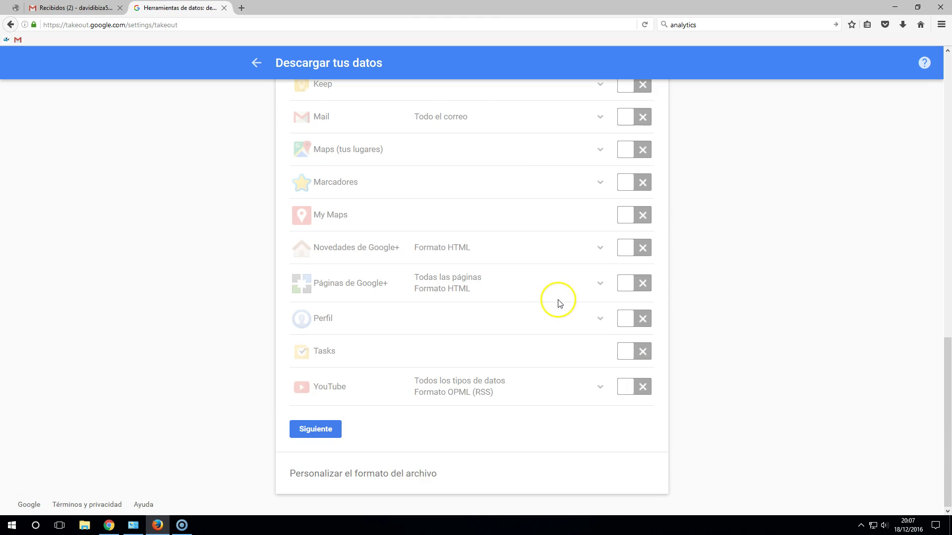
left_click(318, 428)
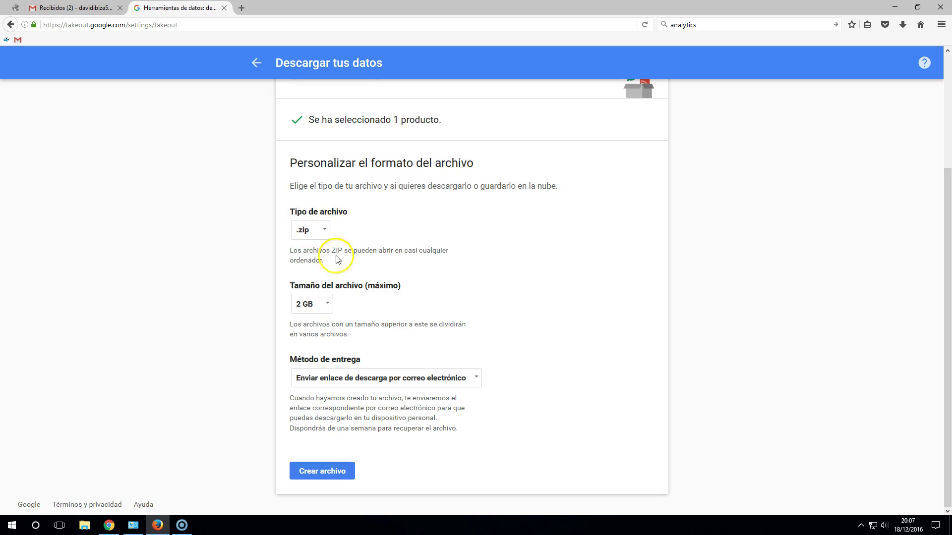
Try a maximum archive size of 50 GB and set it back to 2 GB
left_click(329, 306)
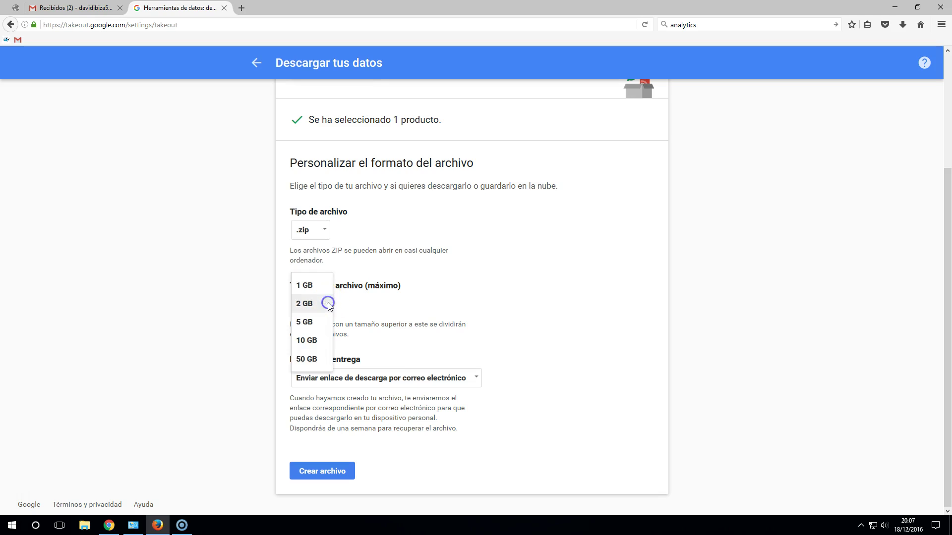
left_click(308, 361)
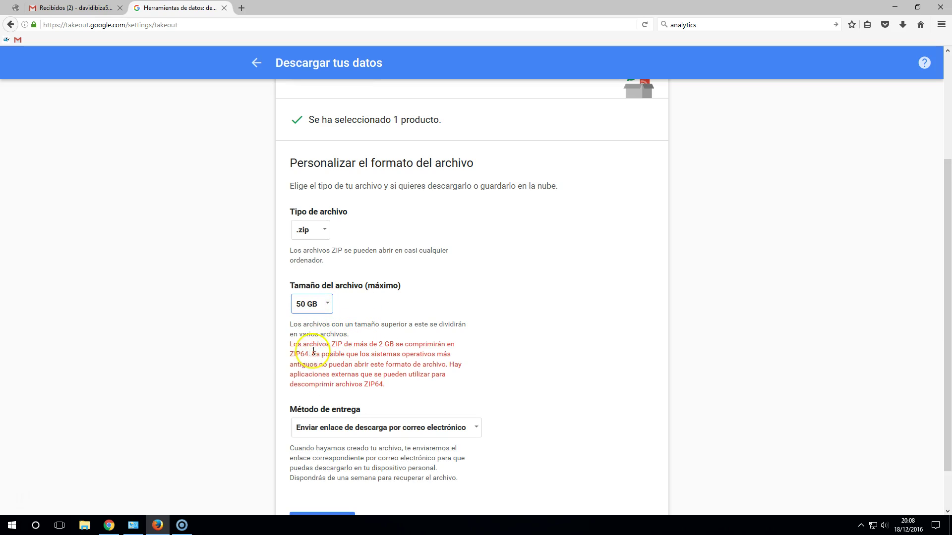
left_click(290, 354)
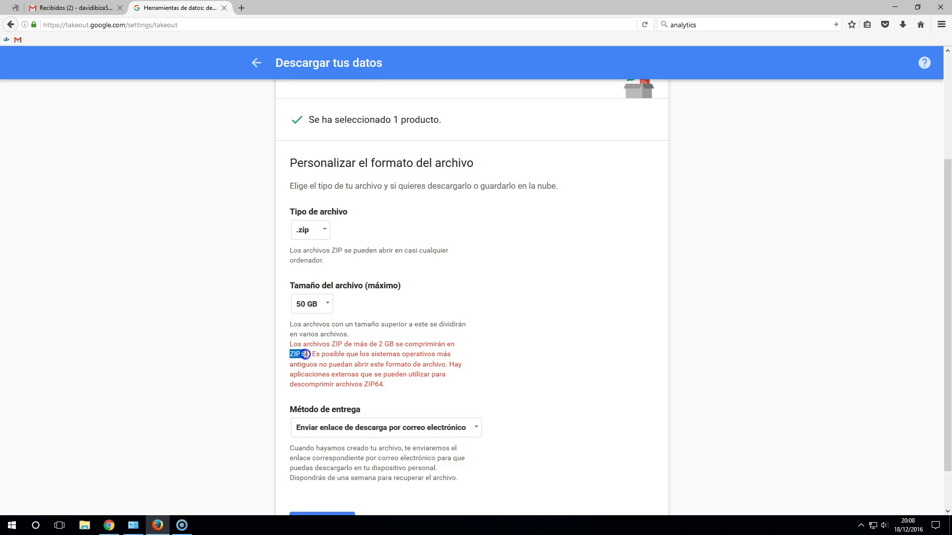
left_click(352, 355)
left_click(325, 306)
left_click(304, 248)
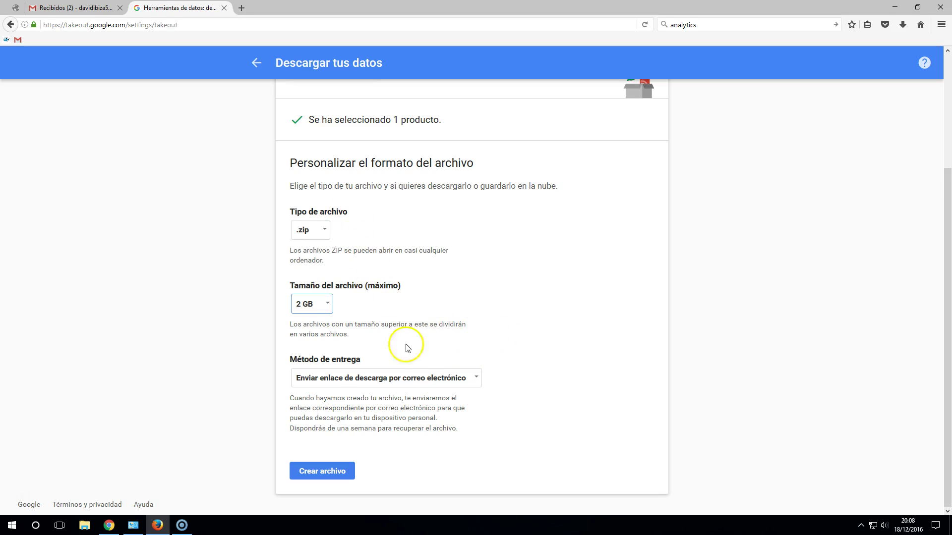
Check the delivery method options, keep the download link by e-mail, and create the archive
left_click_drag(292, 362, 358, 360)
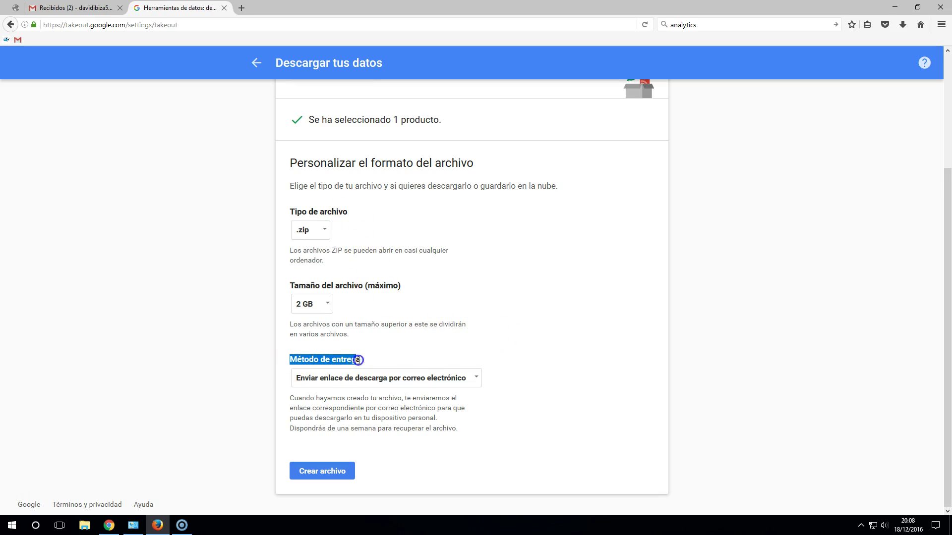
left_click(363, 361)
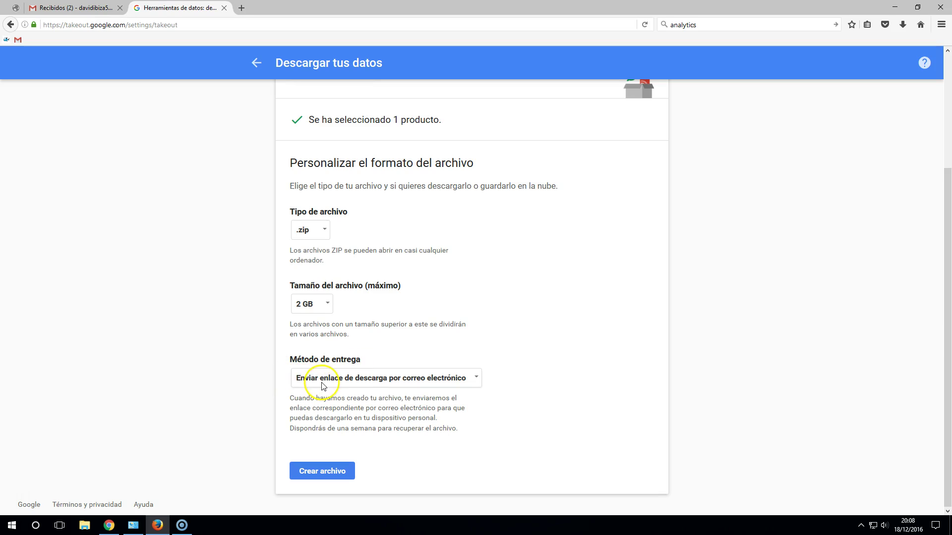
left_click(414, 380)
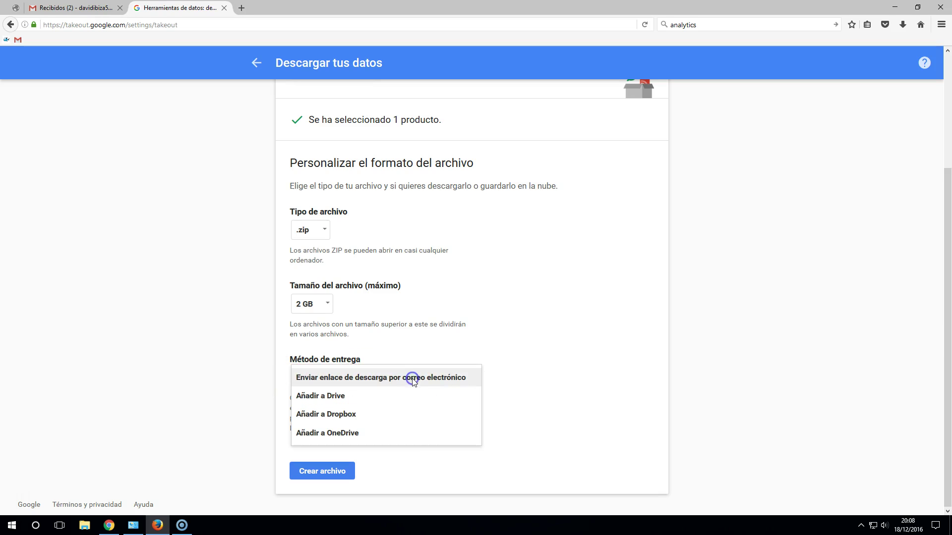
left_click(335, 403)
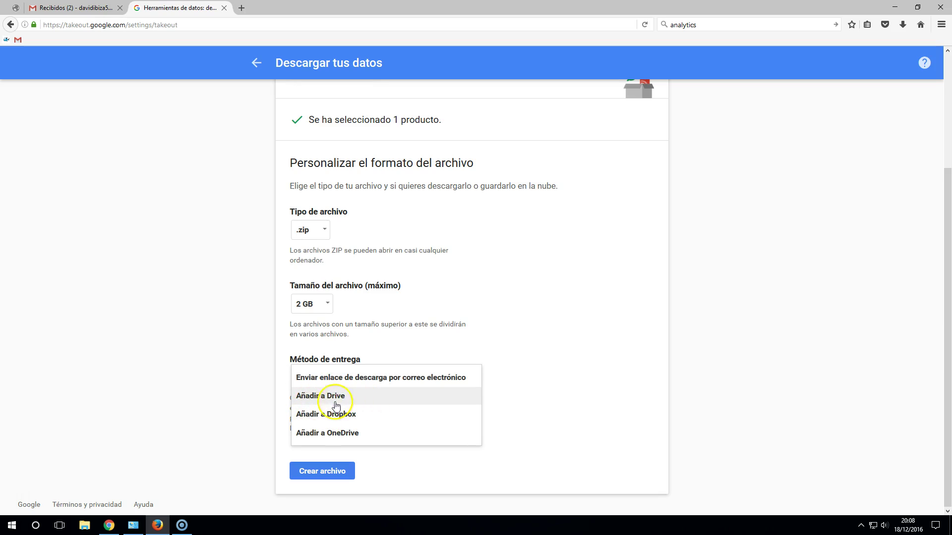
left_click(585, 377)
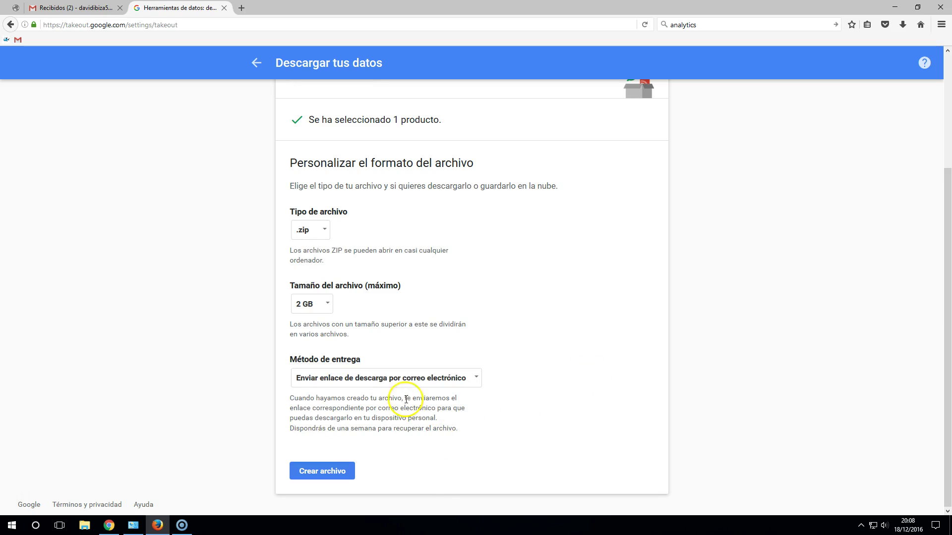
left_click(322, 472)
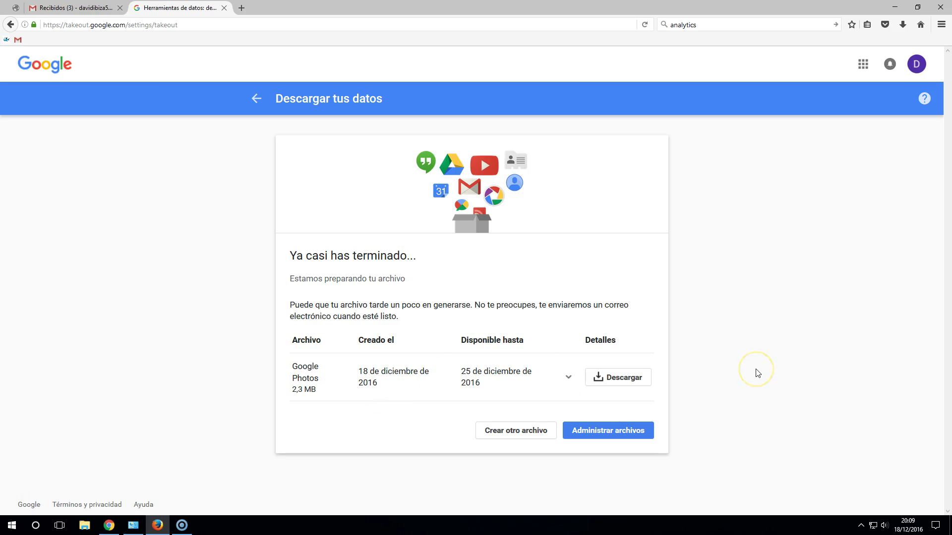
Download the new Google Photos archive, confirming the account password, and save the zip file to the computer
left_click(624, 380)
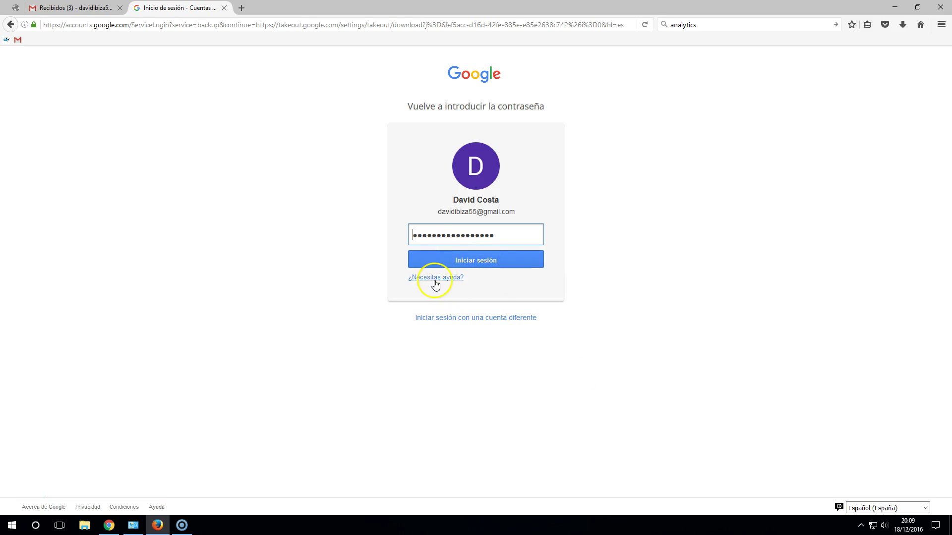
left_click(477, 260)
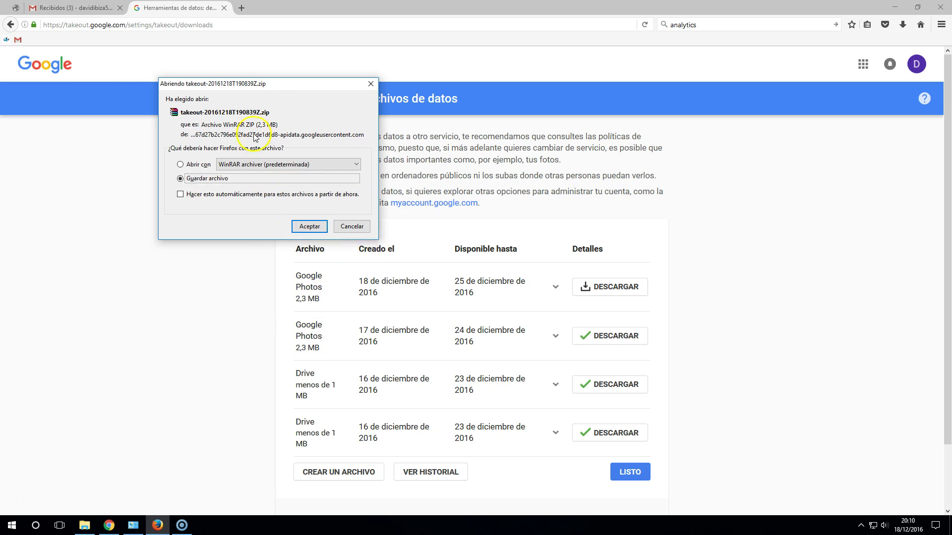
left_click_drag(280, 84, 299, 72)
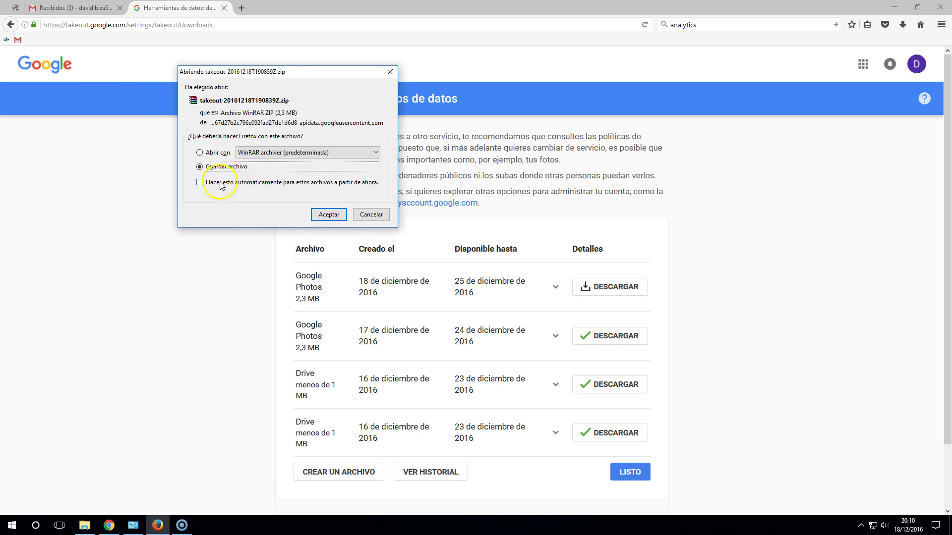
left_click(328, 216)
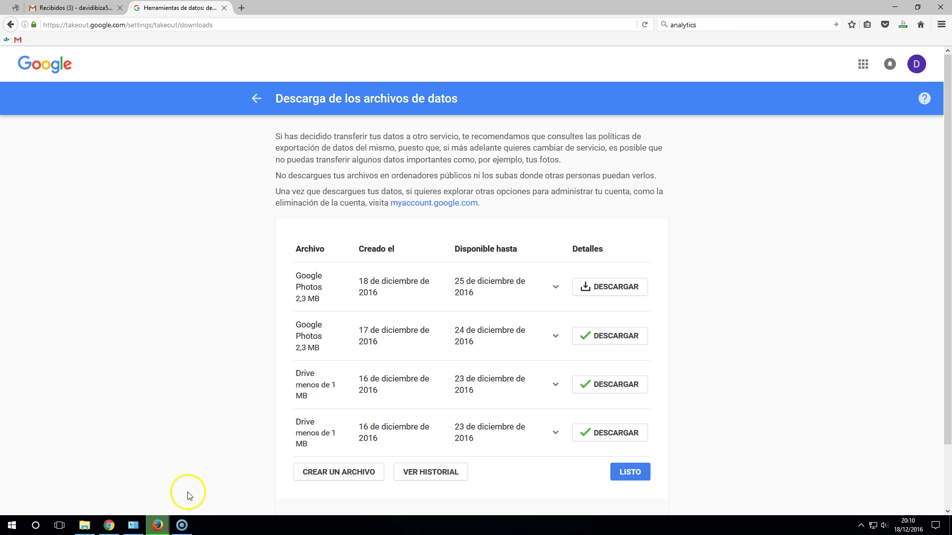
Switch to File Explorer and extract the takeout-20161218T190839Z zip in Descargas into a folder of the same name
left_click(85, 525)
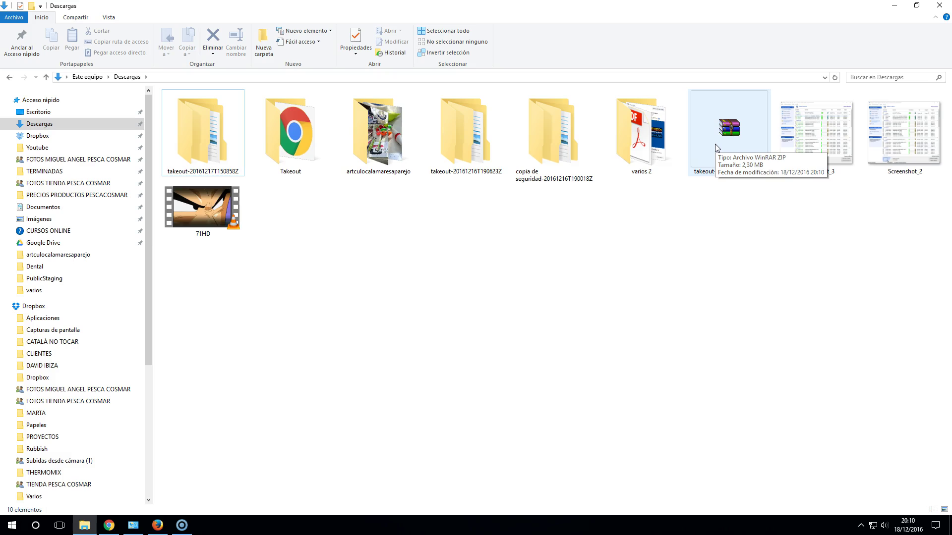
left_click(715, 124)
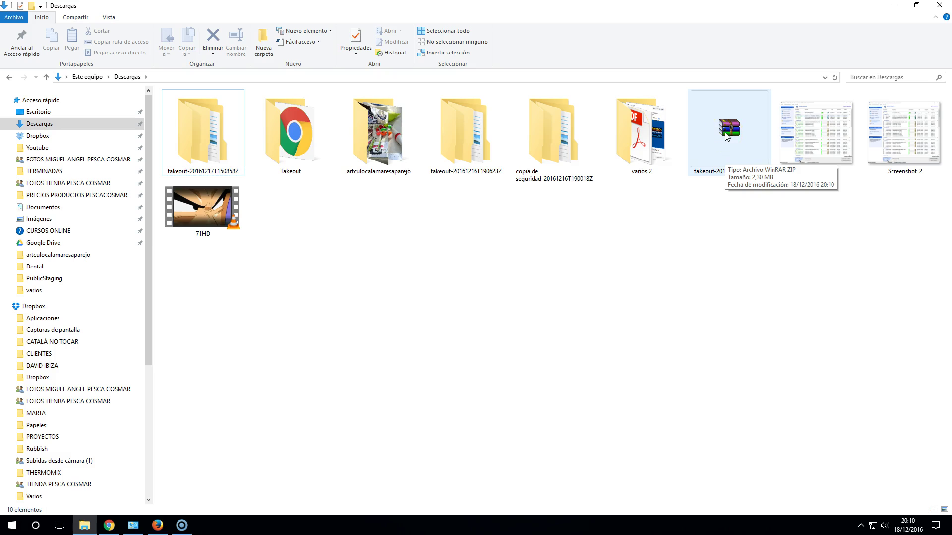
right_click(725, 134)
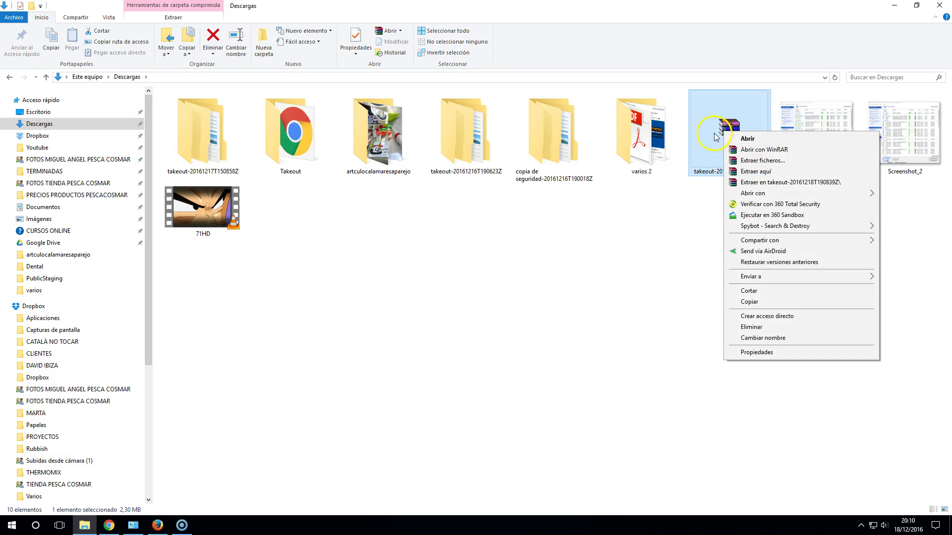
left_click(745, 185)
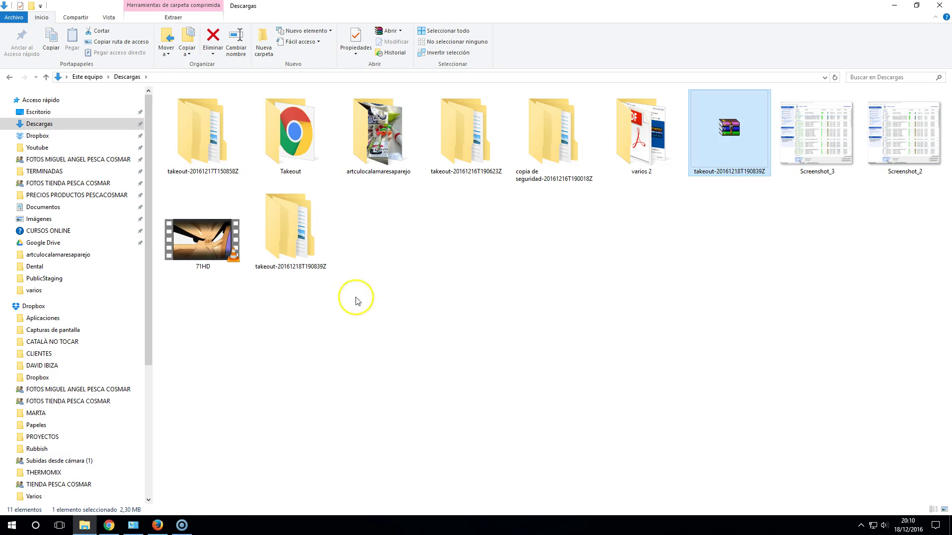
Open the Google Fotos folder inside the extracted Takeout folder and display its subfolders as icons
double_click(290, 239)
left_click(182, 109)
double_click(182, 108)
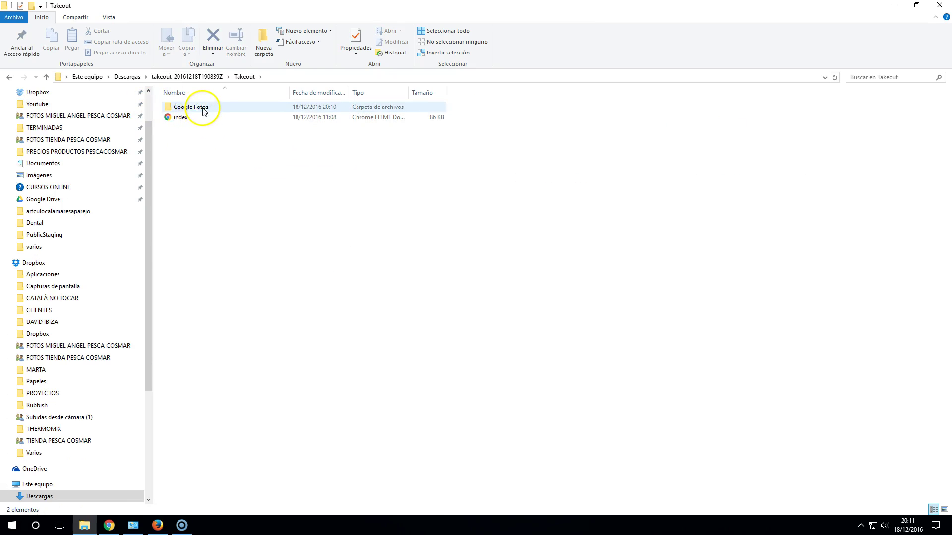
scroll(212, 166, "up", 5, "ctrl")
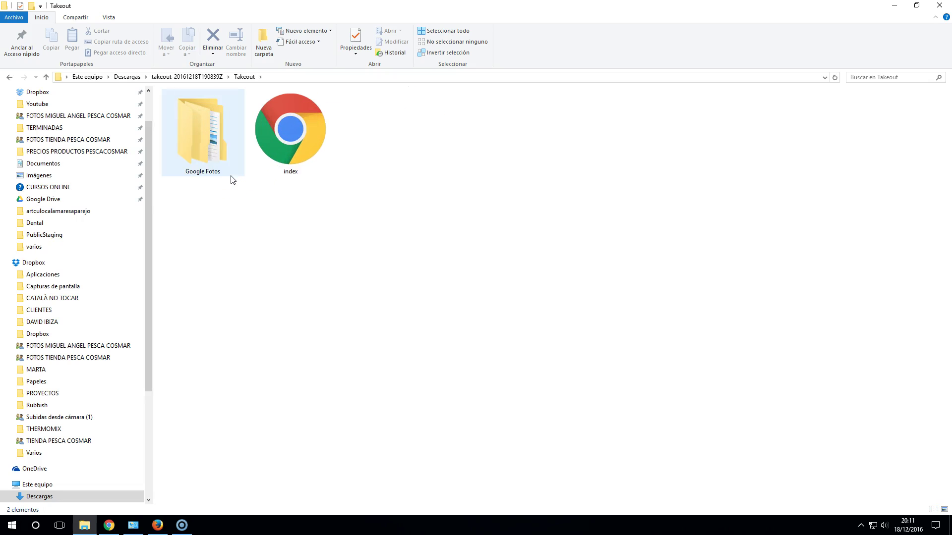
double_click(203, 140)
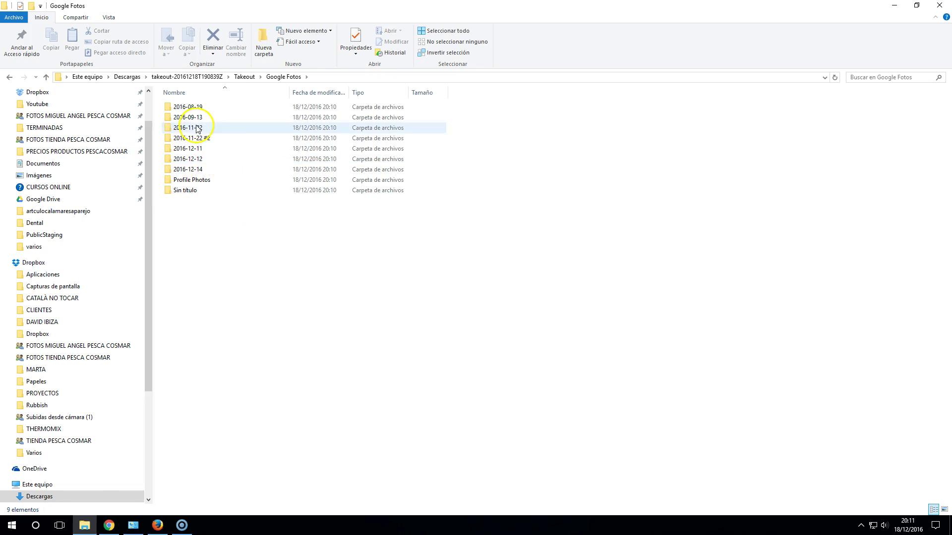
scroll(256, 266, "up", 2, "ctrl")
scroll(255, 265, "up", 1, "ctrl")
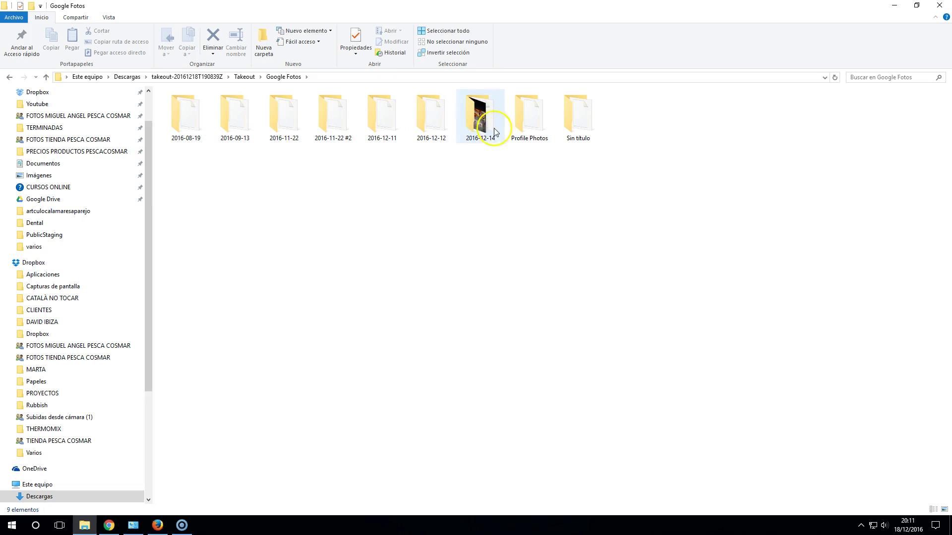
Look briefly into the 2016-12-11 folder, and open 2016-12-14 with its files displayed as large icons
double_click(384, 115)
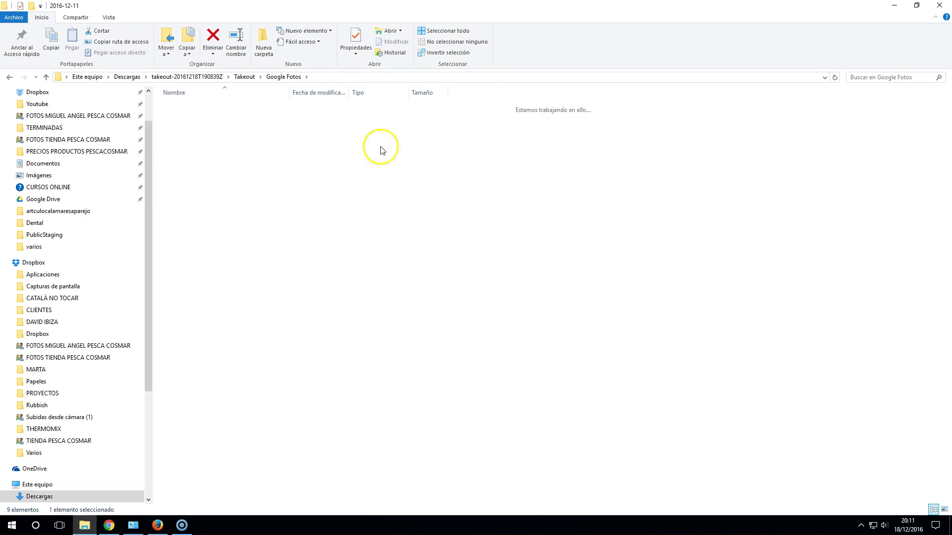
left_click(10, 77)
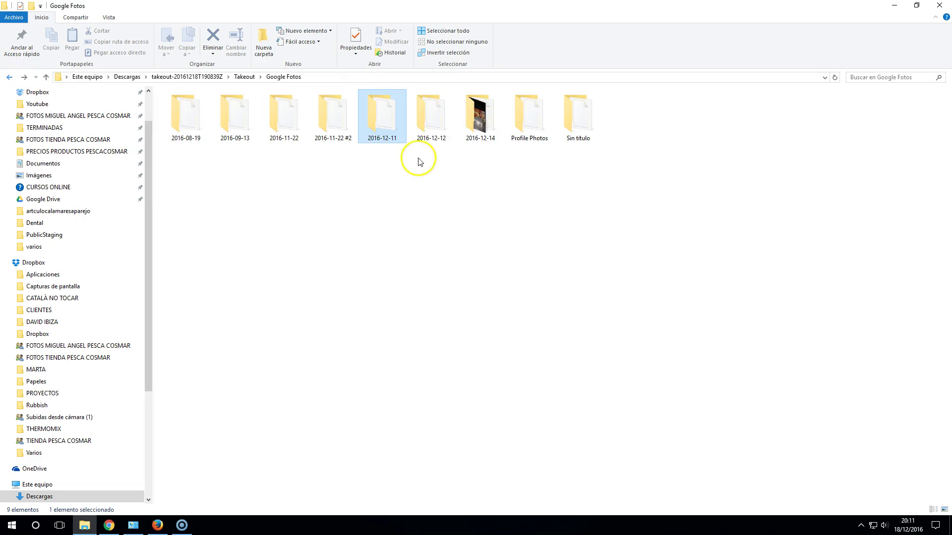
double_click(481, 119)
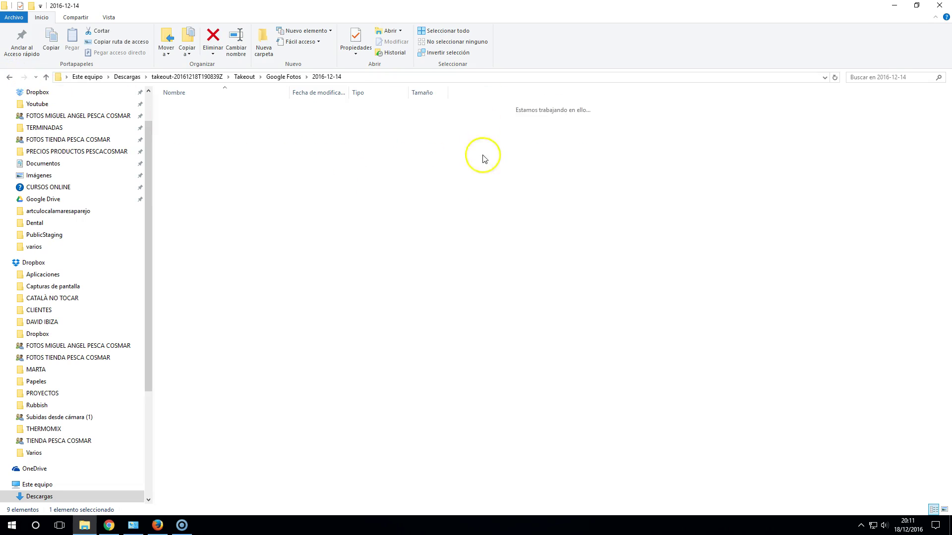
left_click(108, 18)
left_click(151, 34)
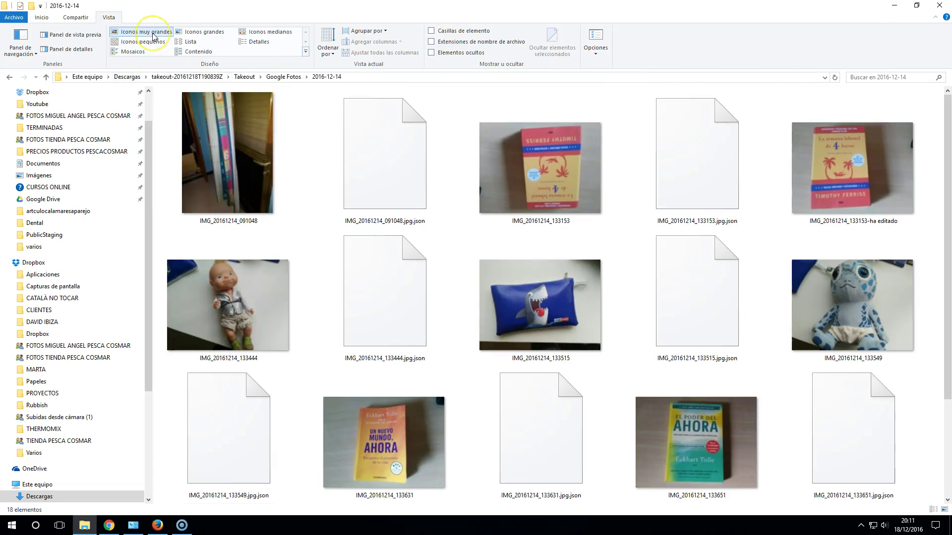
left_click(191, 31)
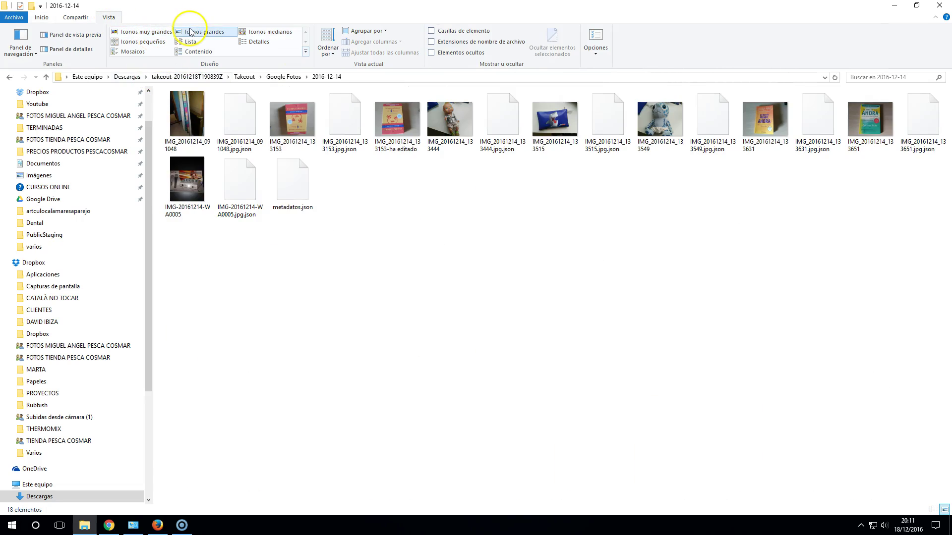
Delete all the JSON files from the 2016-12-14 folder, including metadatos.json, keeping only the images
left_click(292, 121)
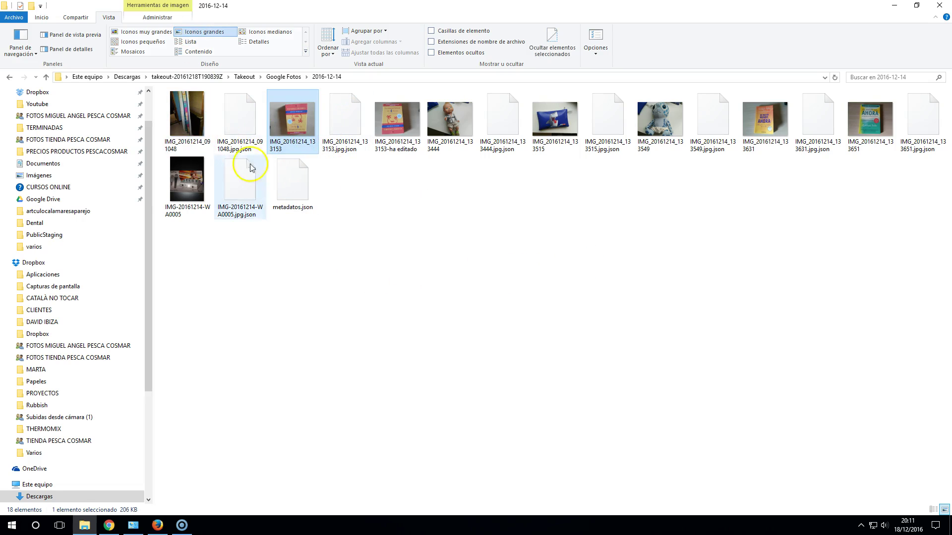
left_click_drag(341, 226, 218, 186)
left_click(240, 121, "ctrl")
left_click(345, 121, "ctrl")
left_click(503, 121, "ctrl")
left_click(606, 122, "ctrl")
left_click(708, 126, "ctrl")
left_click(819, 119, "ctrl")
left_click(917, 119, "ctrl")
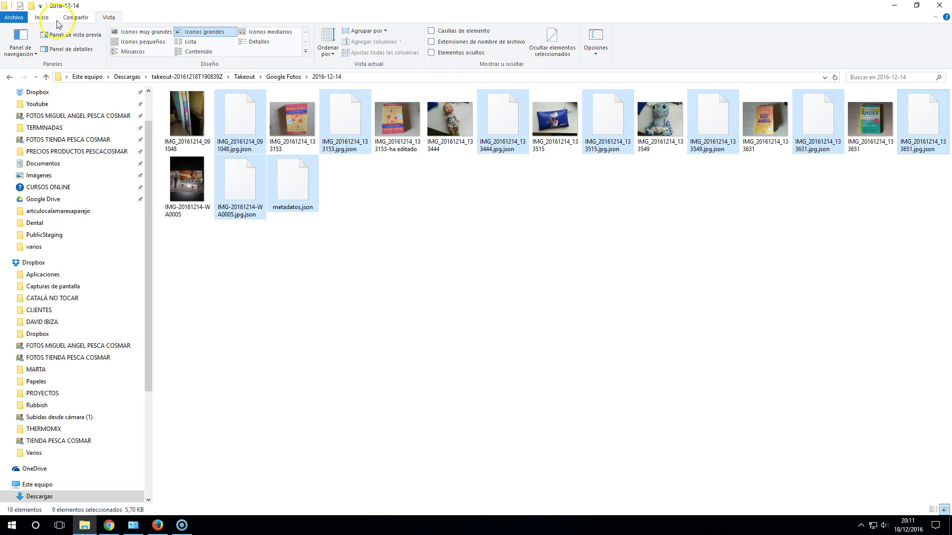
left_click(42, 18)
left_click(212, 36)
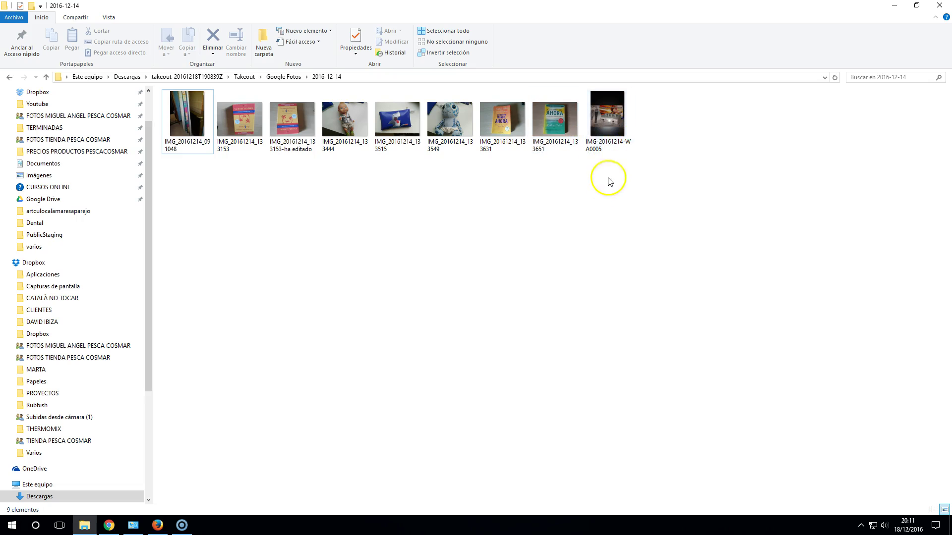
Enlarge the thumbnails, rotate the photo IMG_20161214_133153 a quarter turn clockwise in the photo viewer, and close it
scroll(586, 242, "up", 3, "ctrl")
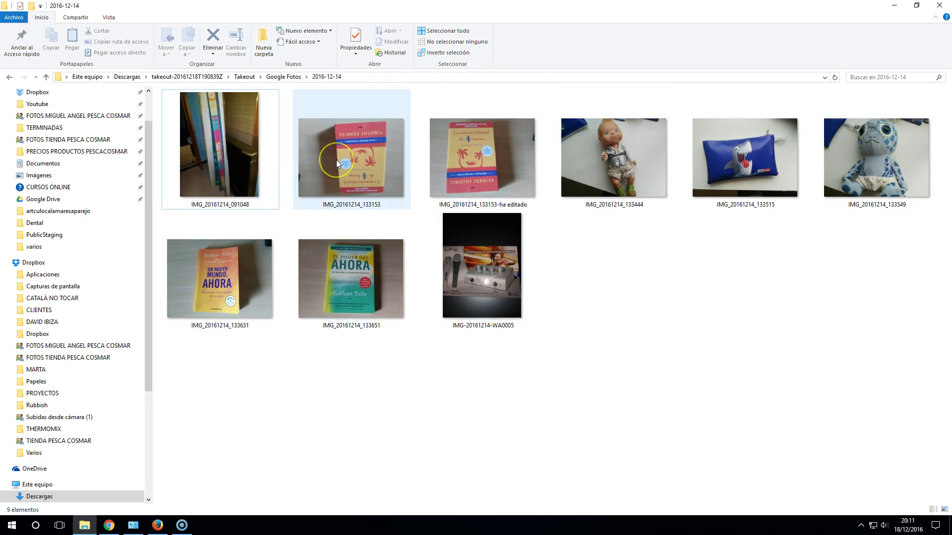
mouse_move(336, 160)
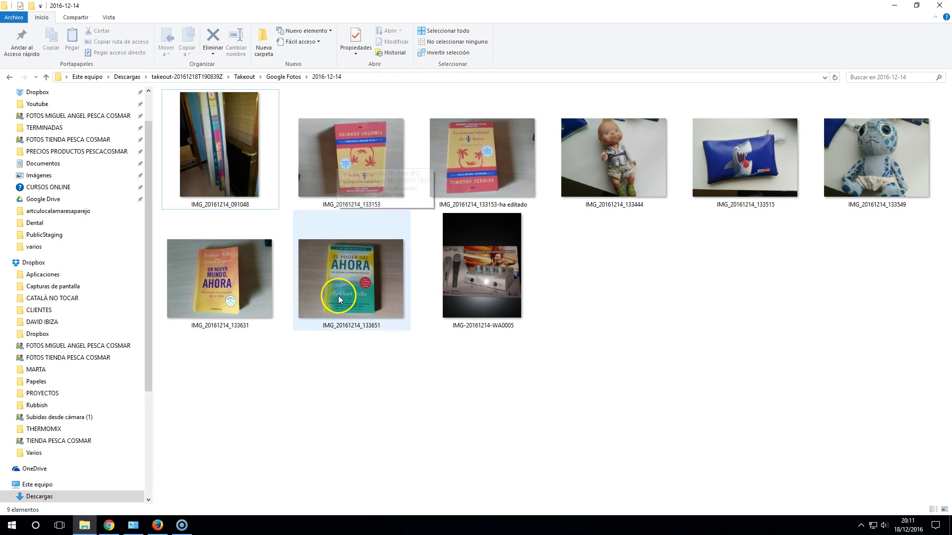
mouse_move(339, 299)
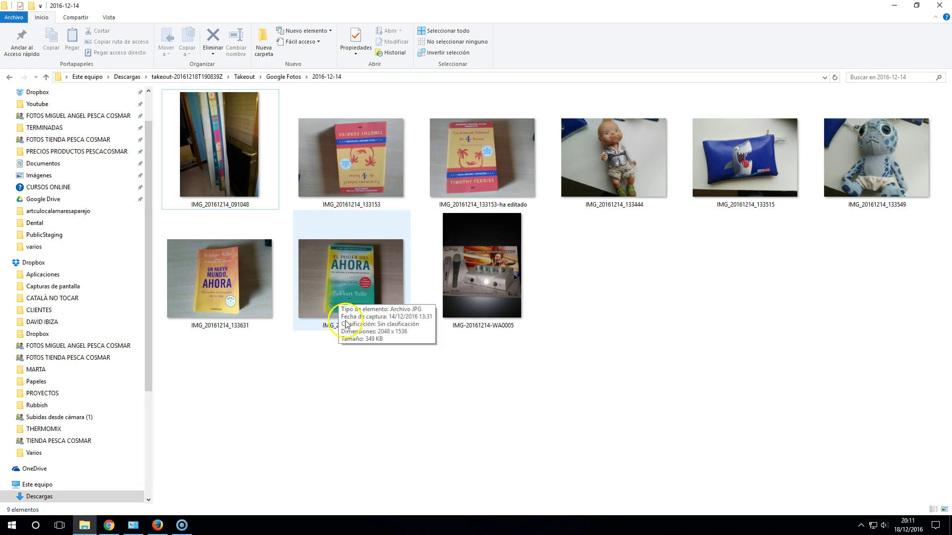
double_click(328, 146)
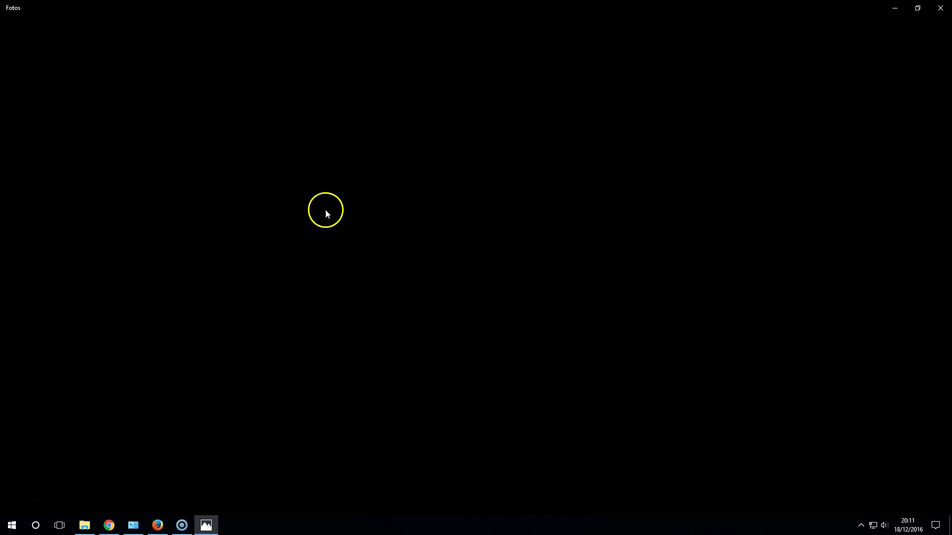
mouse_move(920, 94)
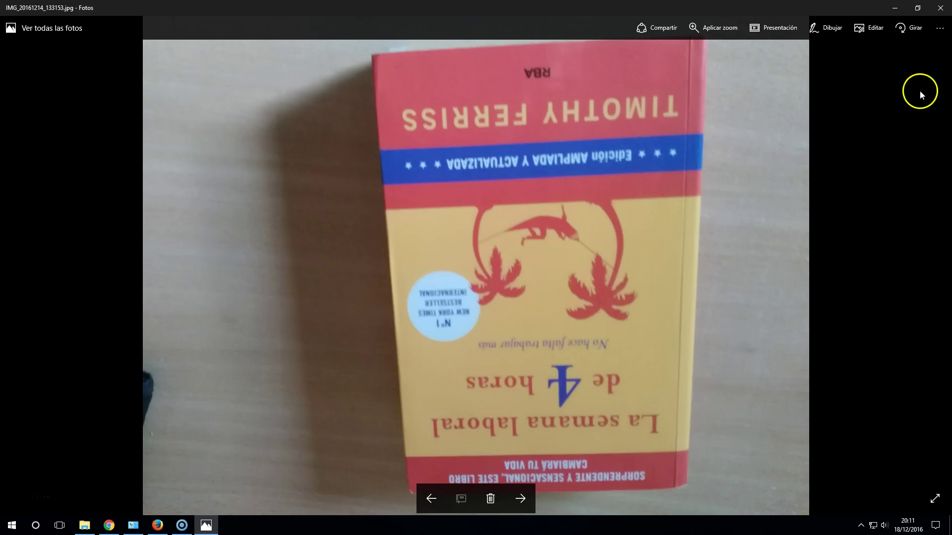
left_click(907, 29)
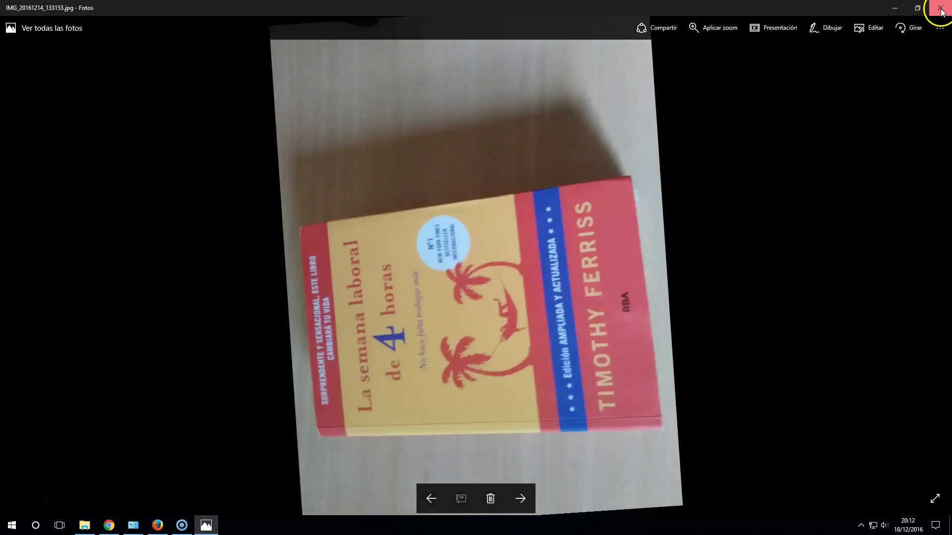
left_click(937, 7)
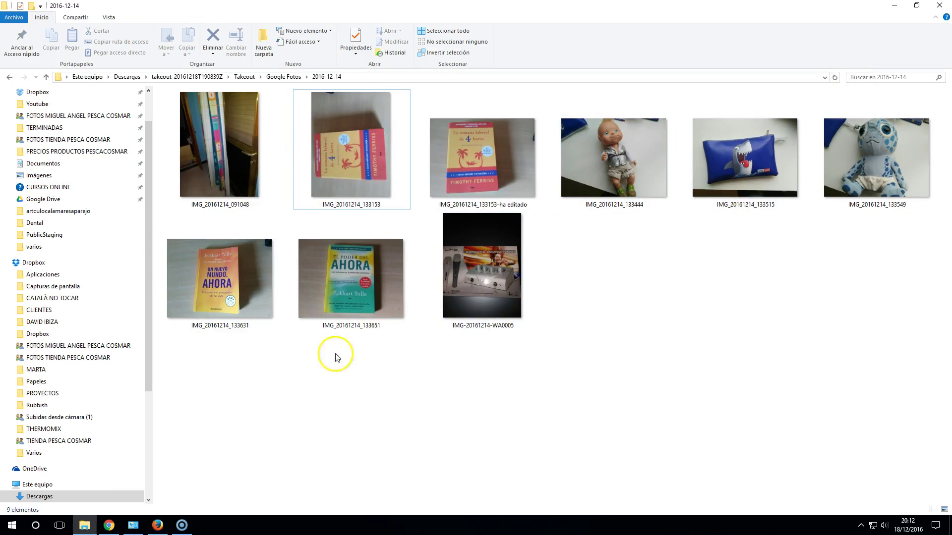
Return to the Google archive downloads page in Firefox and check until when the newest Google Photos archive is available
left_click(361, 200)
left_click(221, 421)
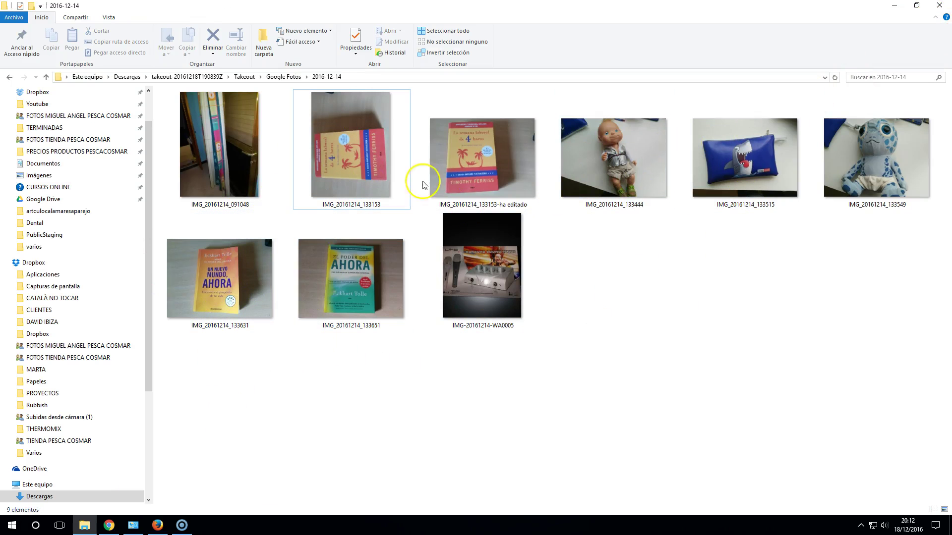
left_click(116, 527)
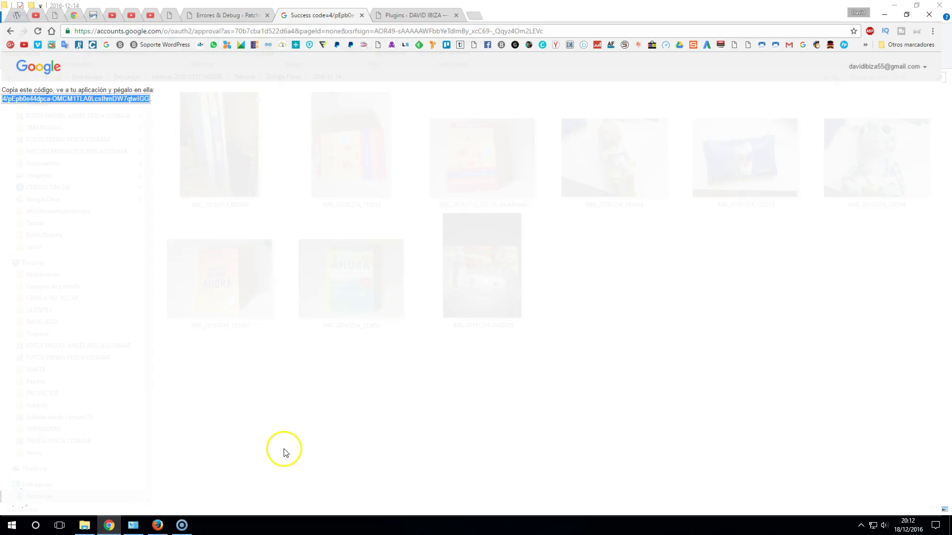
left_click(158, 525)
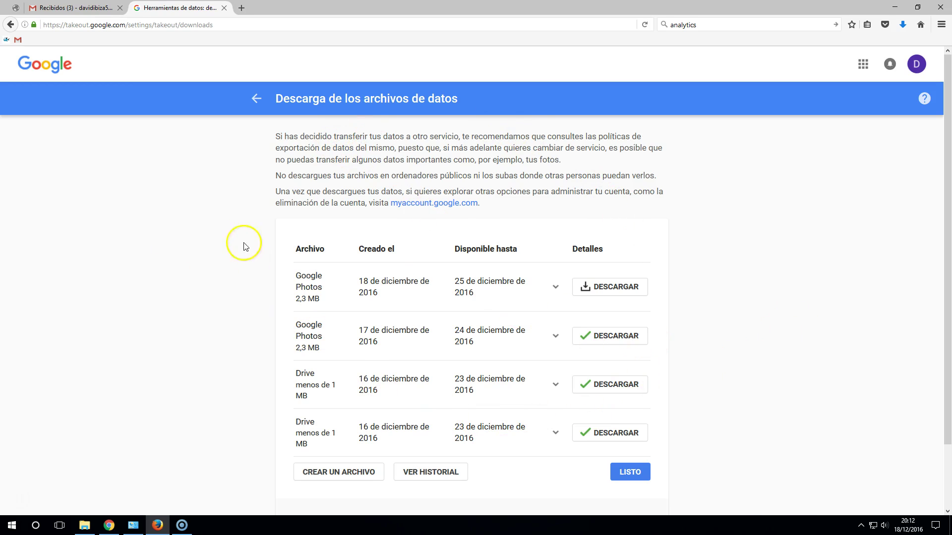
scroll(569, 365, "down", 3)
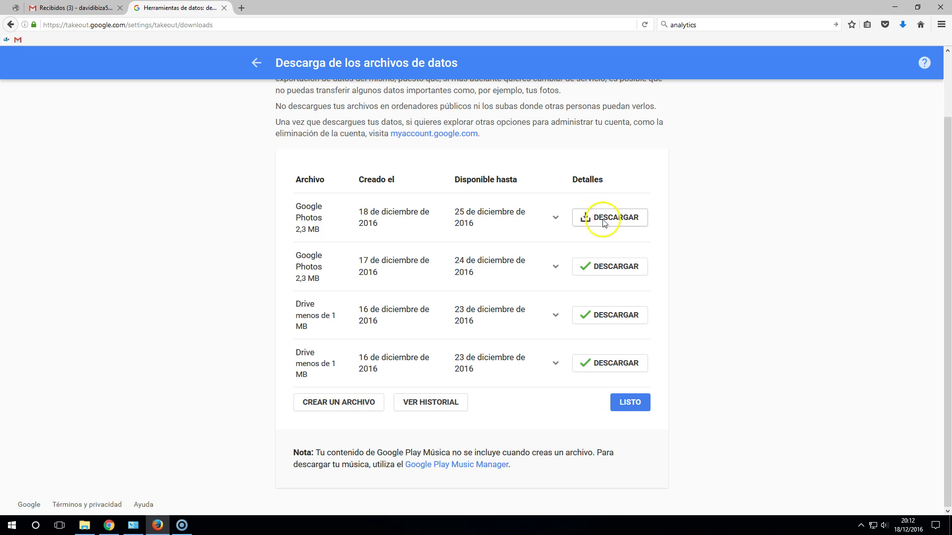
left_click_drag(460, 220, 456, 219)
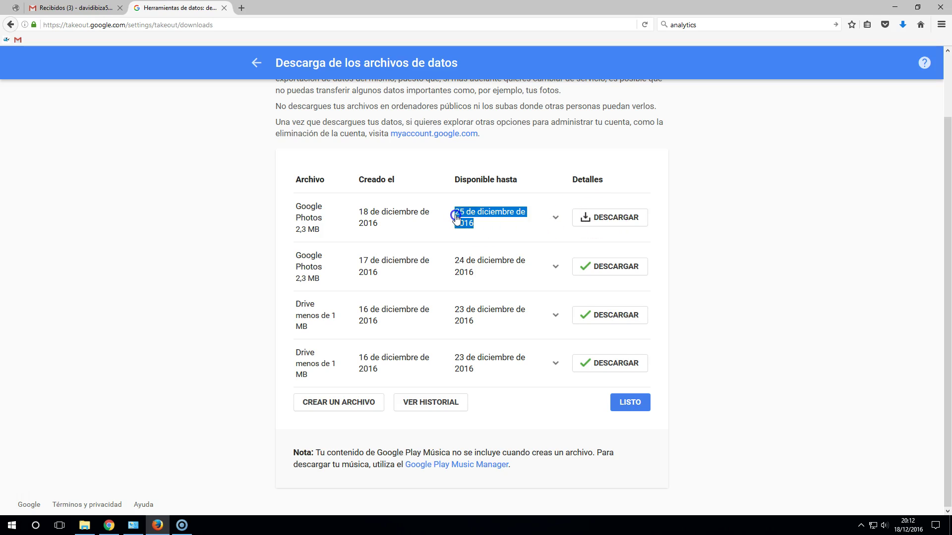
left_click(488, 226)
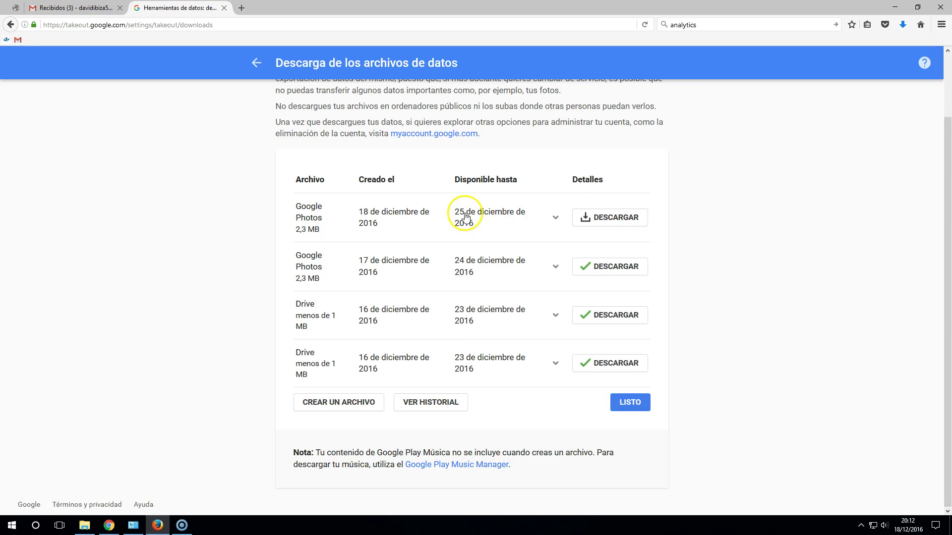
Open the newest "Tu archivo de datos de Google está listo" e-mail in Gmail and follow its archive download link
left_click(70, 10)
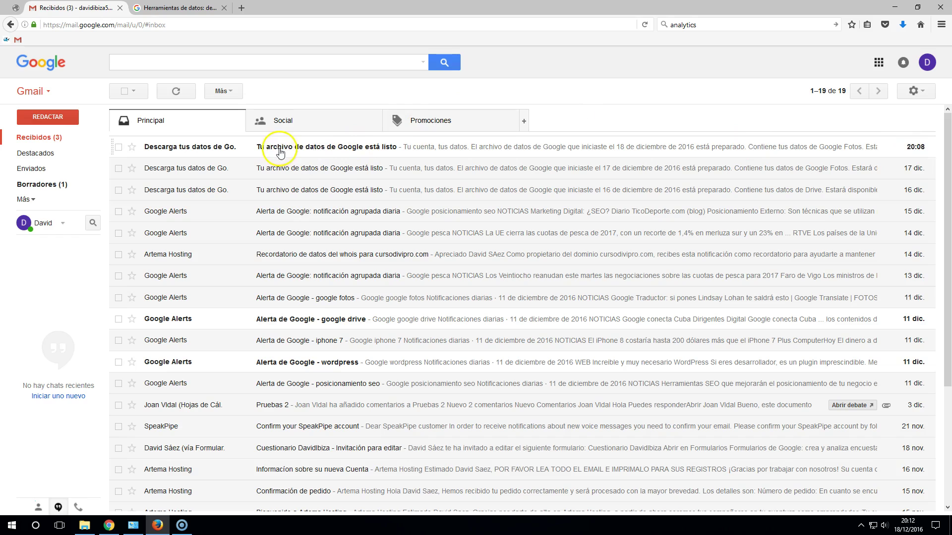
left_click(348, 147)
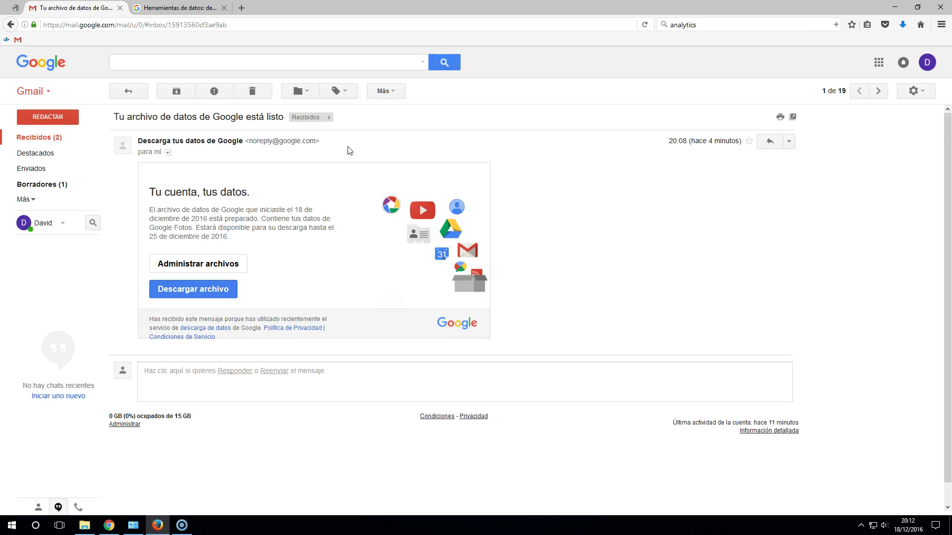
left_click(198, 290)
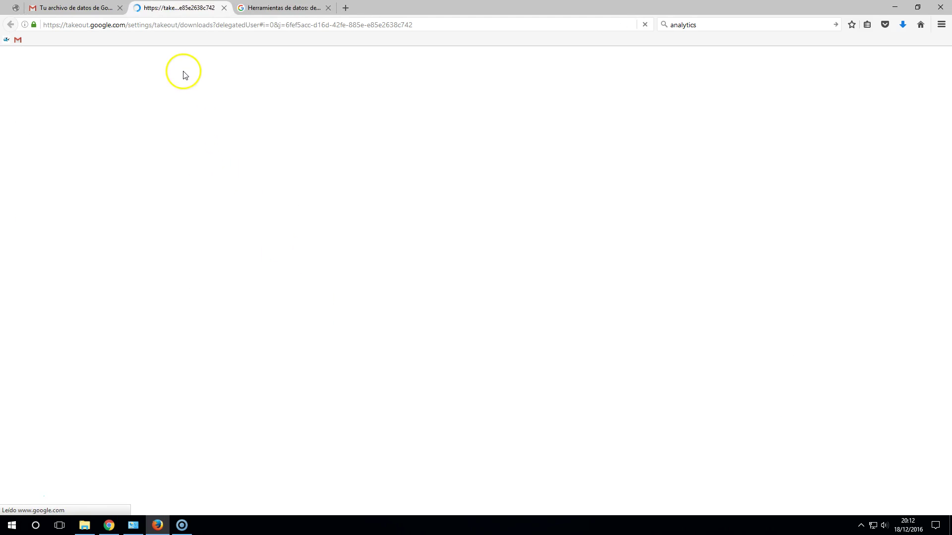